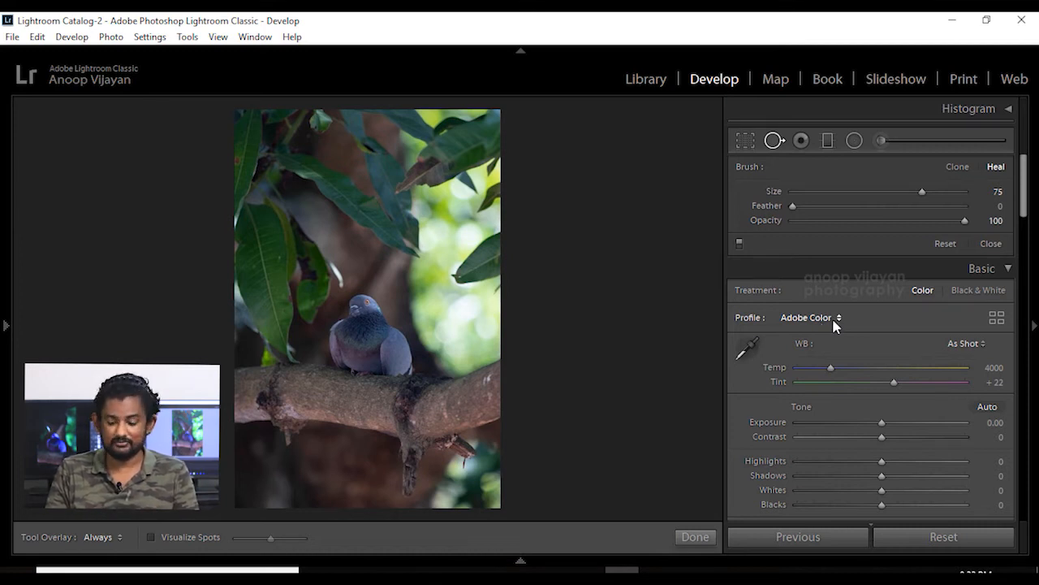
Apply the Adobe Landscape profile and set Exposure to -0.34, Contrast to +5, Highlights to -24 and Shadows to +15
left_click(831, 318)
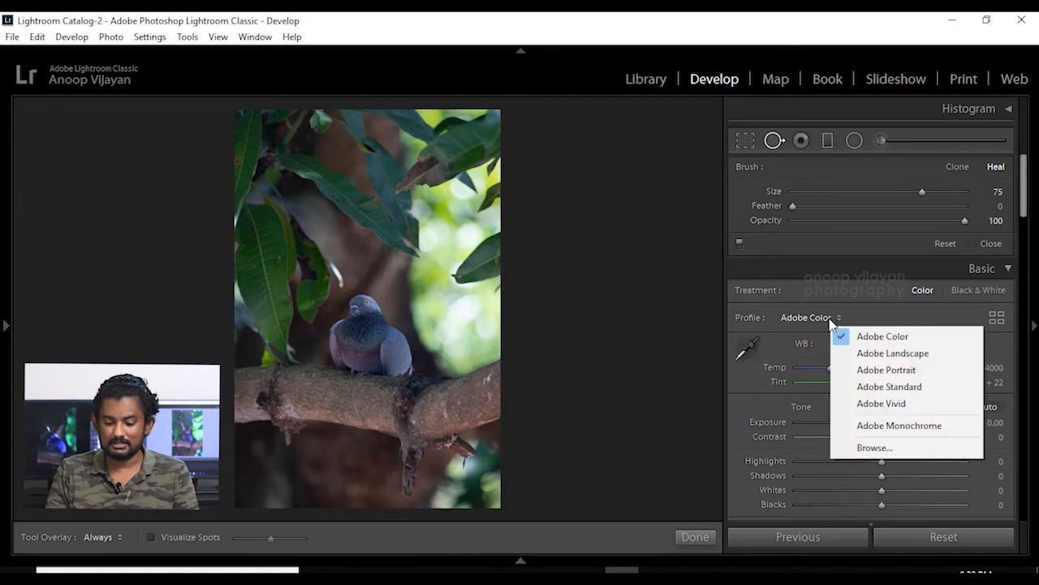
left_click(882, 356)
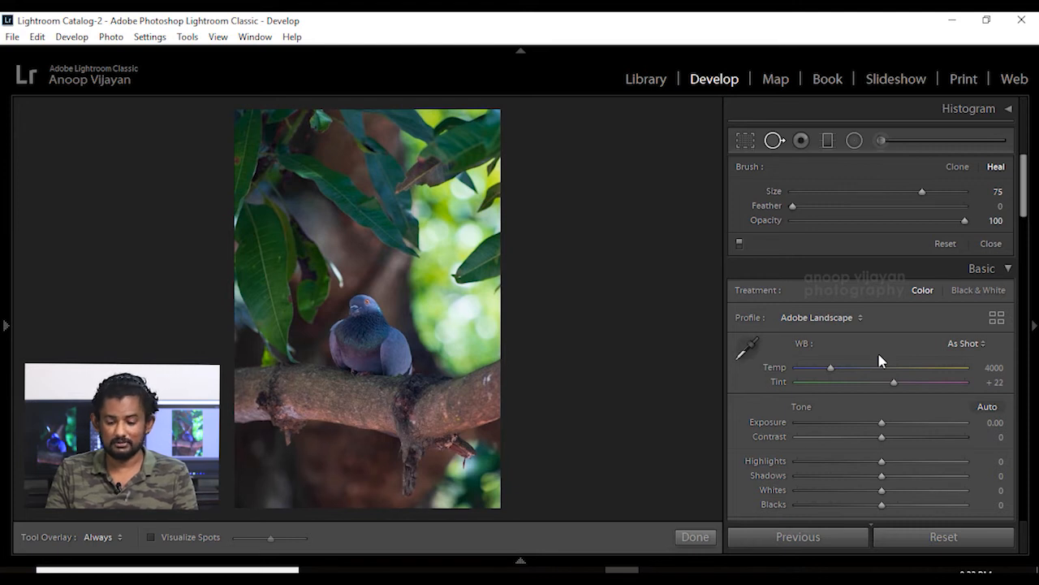
scroll(879, 355, "down", 3)
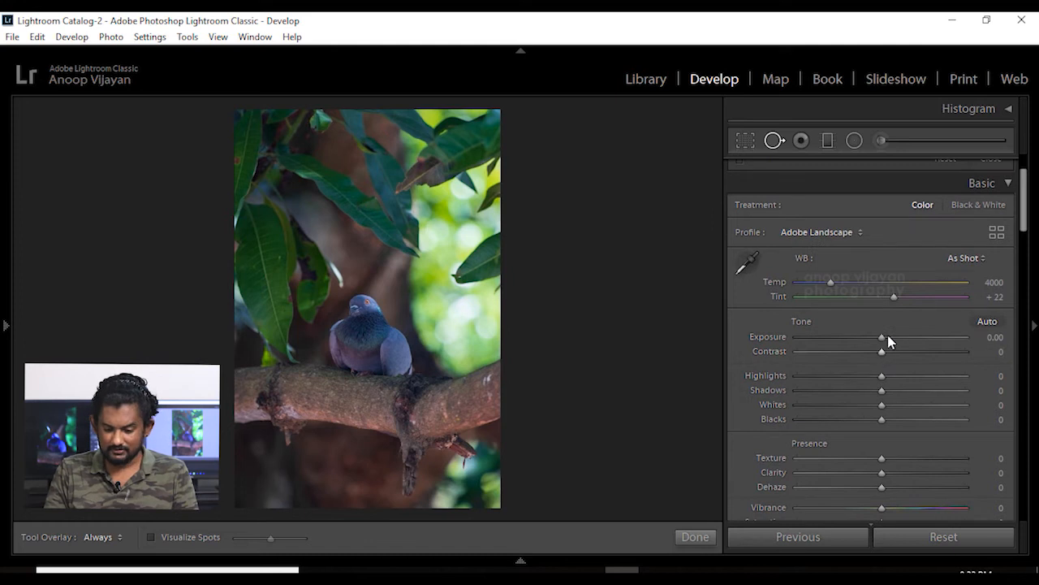
left_click_drag(881, 341, 877, 344)
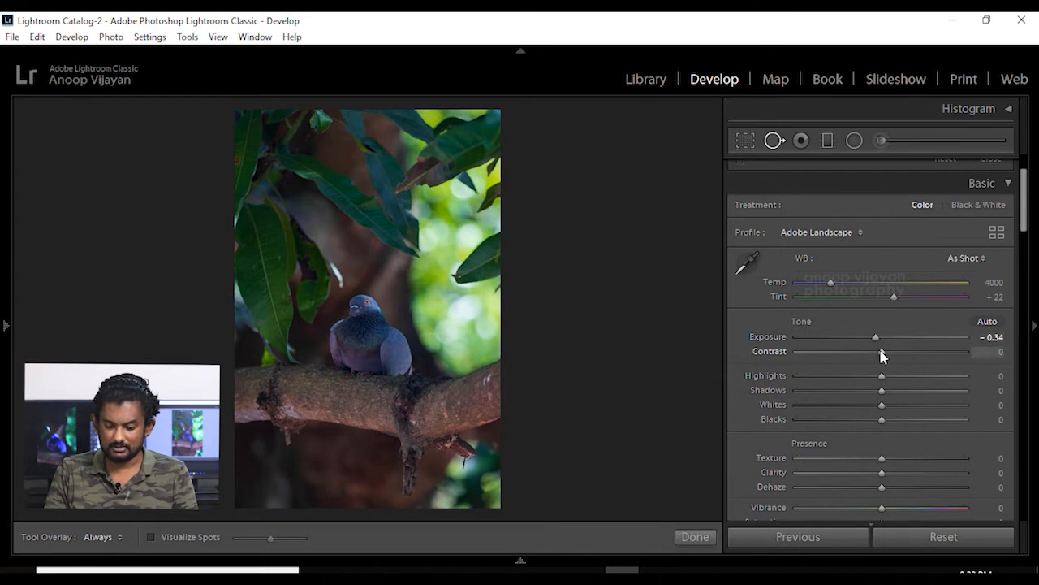
left_click_drag(883, 354, 886, 353)
scroll(884, 269, "down", 3)
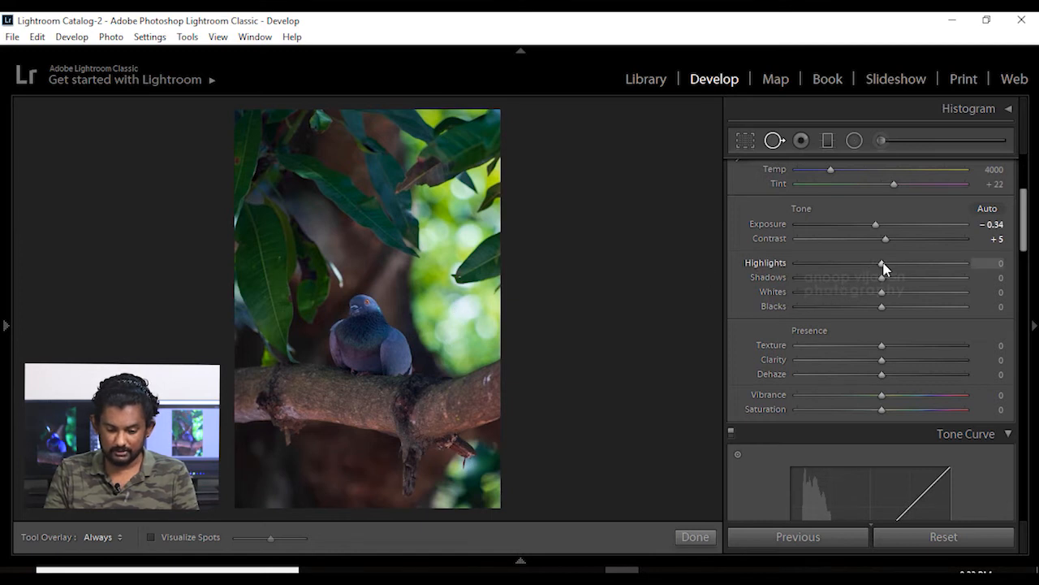
left_click_drag(884, 264, 862, 266)
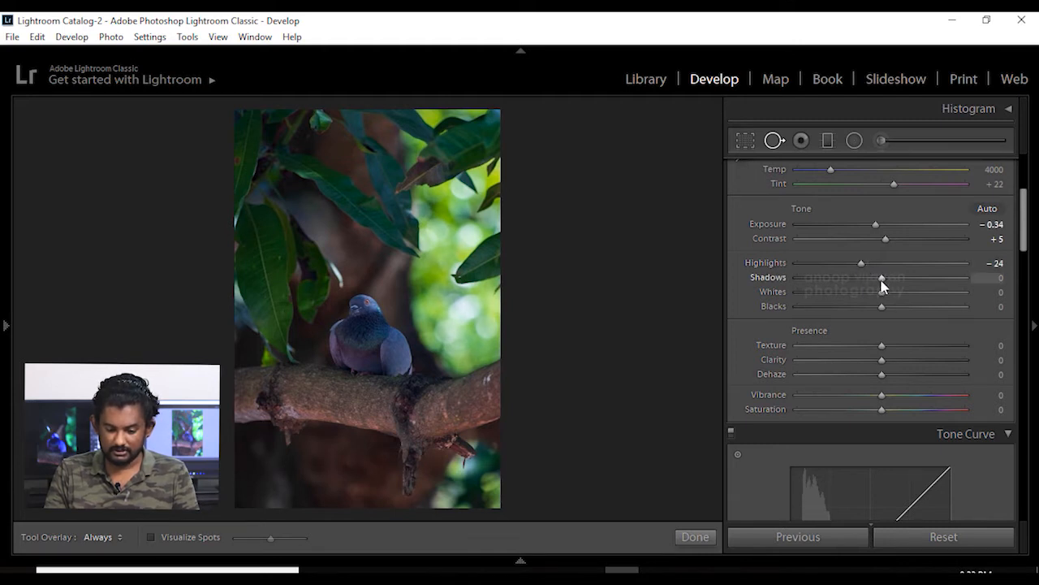
left_click_drag(883, 285, 895, 283)
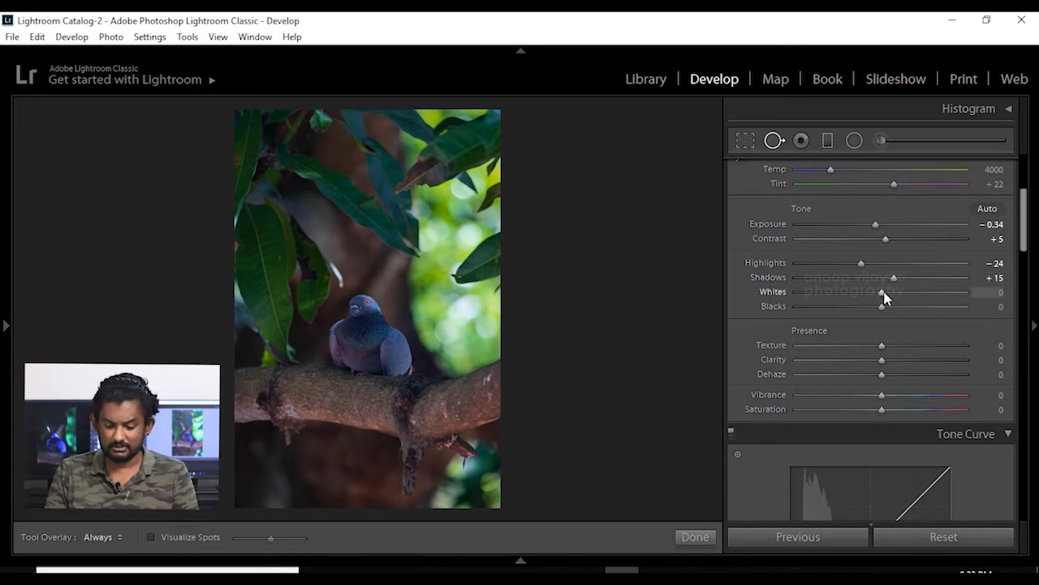
Set Texture to +6, Clarity to +8, Dehaze to +10, Vibrance to +6 and Saturation to +7 in the Basic adjustments
scroll(893, 336, "down", 3)
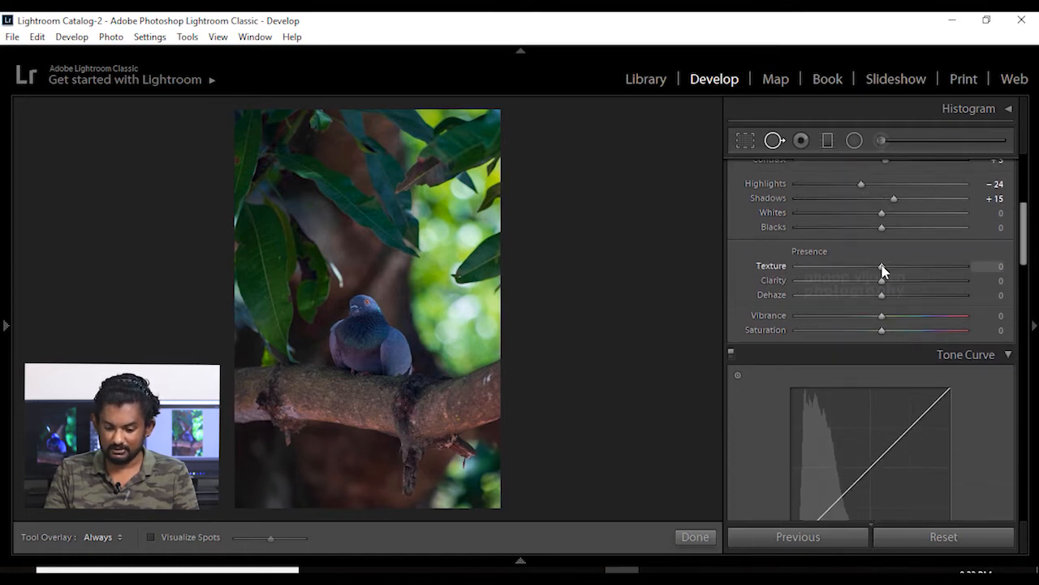
left_click_drag(883, 270, 887, 280)
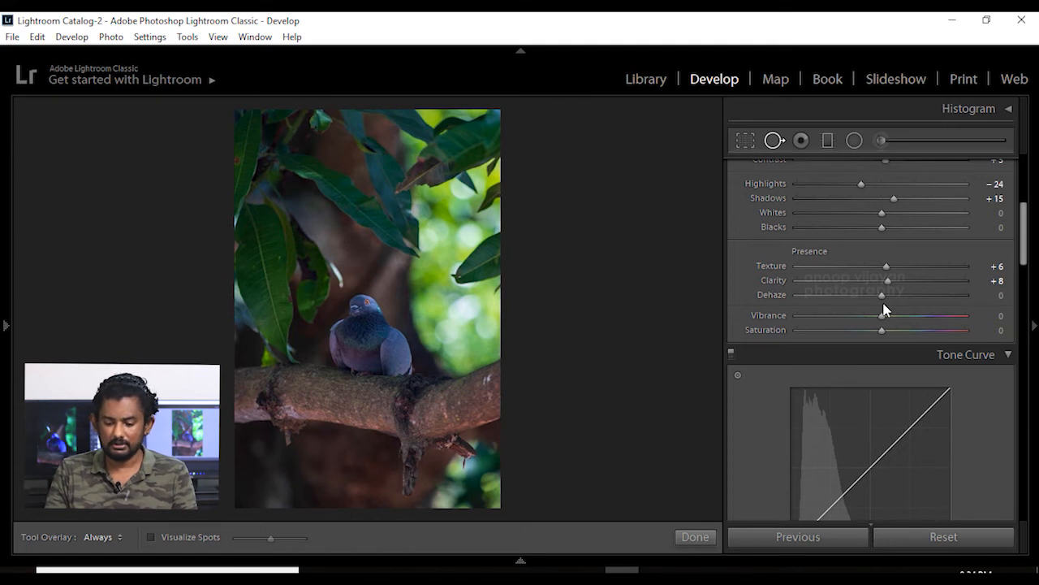
mouse_move(884, 304)
left_mouse_down()
mouse_move(859, 302)
mouse_move(890, 298)
left_mouse_up()
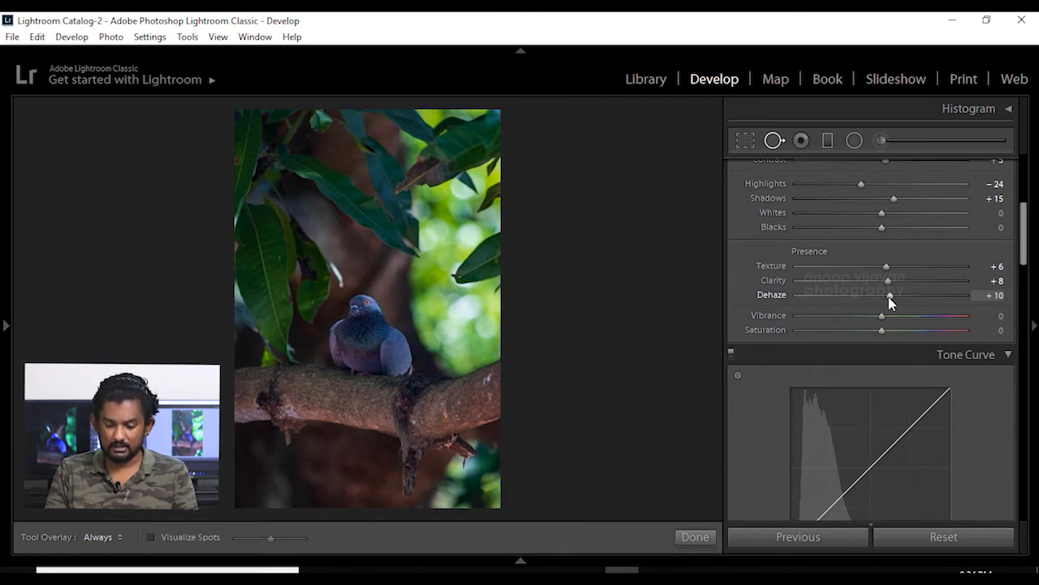
left_click_drag(882, 317, 889, 330)
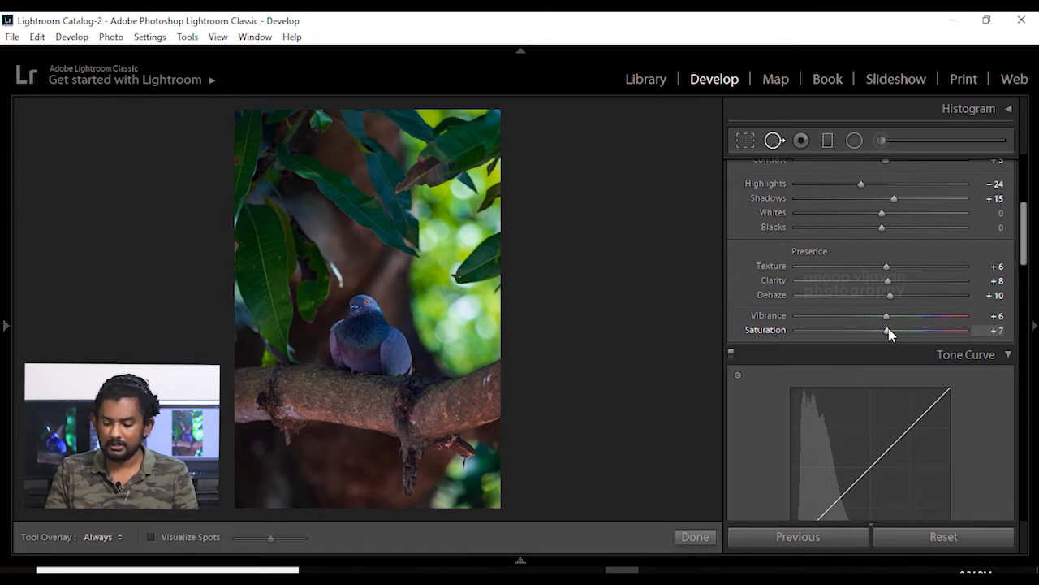
Collapse the Tone Curve section and set the HSL luminance of Orange to +9 and Yellow to +7
left_click(1009, 354)
scroll(978, 401, "down", 5)
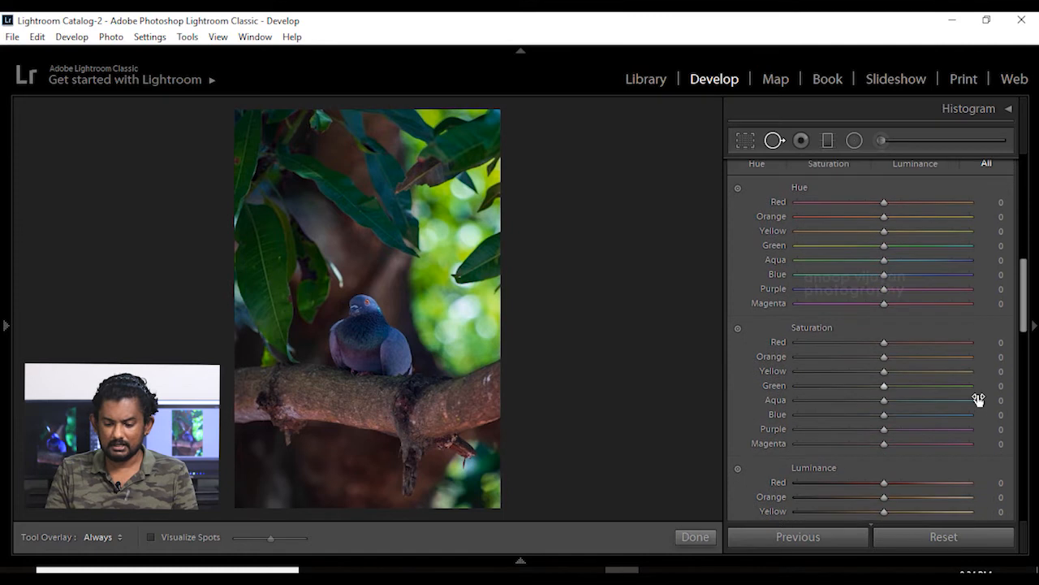
scroll(978, 401, "down", 1)
scroll(979, 401, "up", 2)
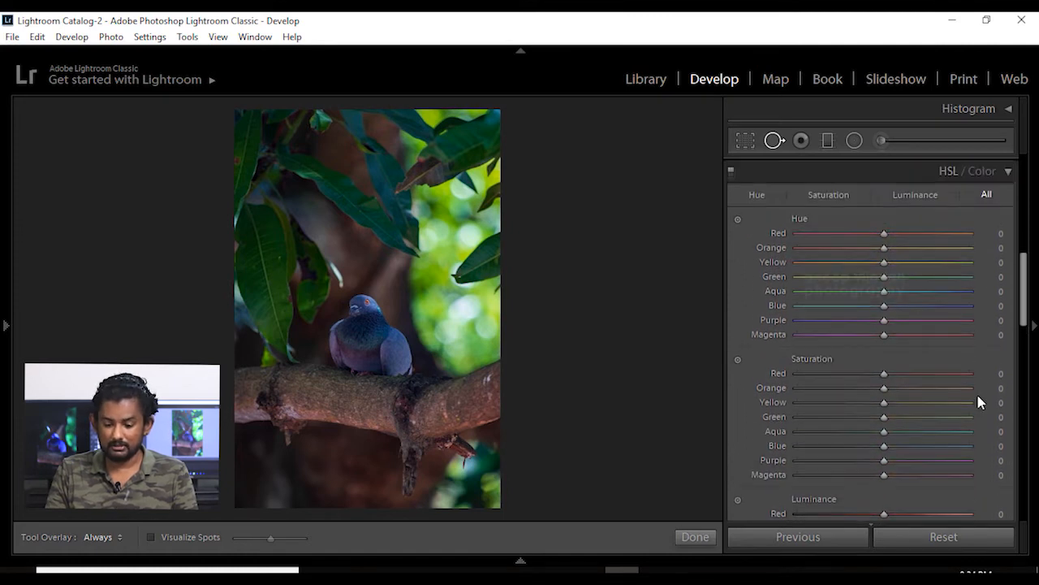
scroll(778, 213, "down", 3)
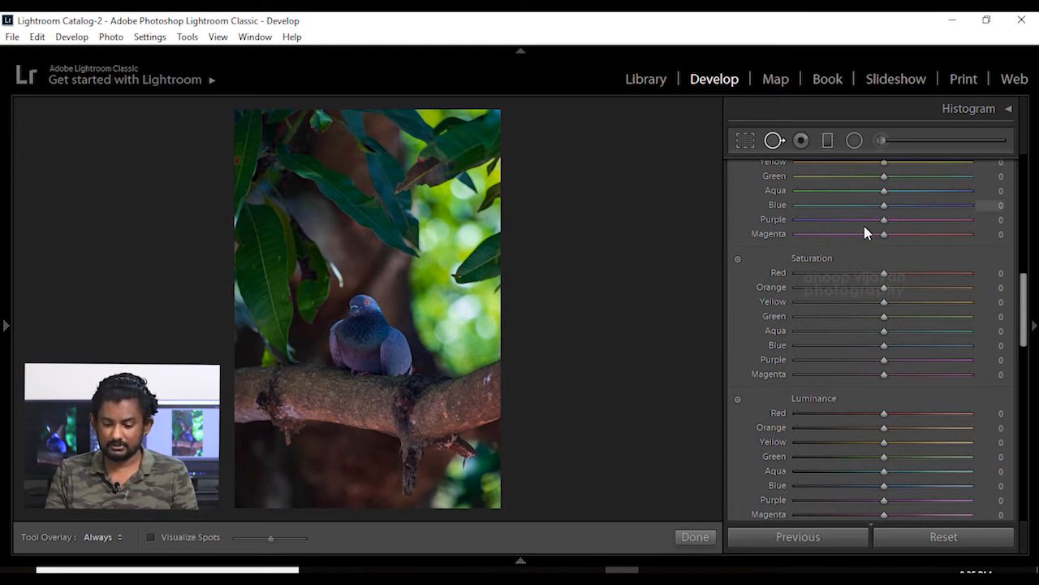
scroll(915, 252, "up", 3)
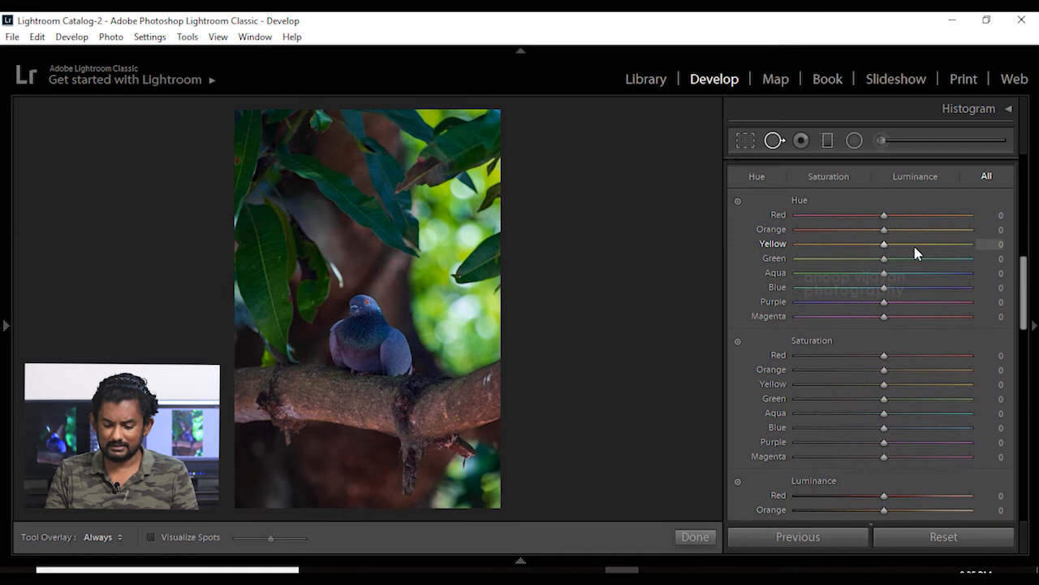
scroll(914, 252, "down", 5)
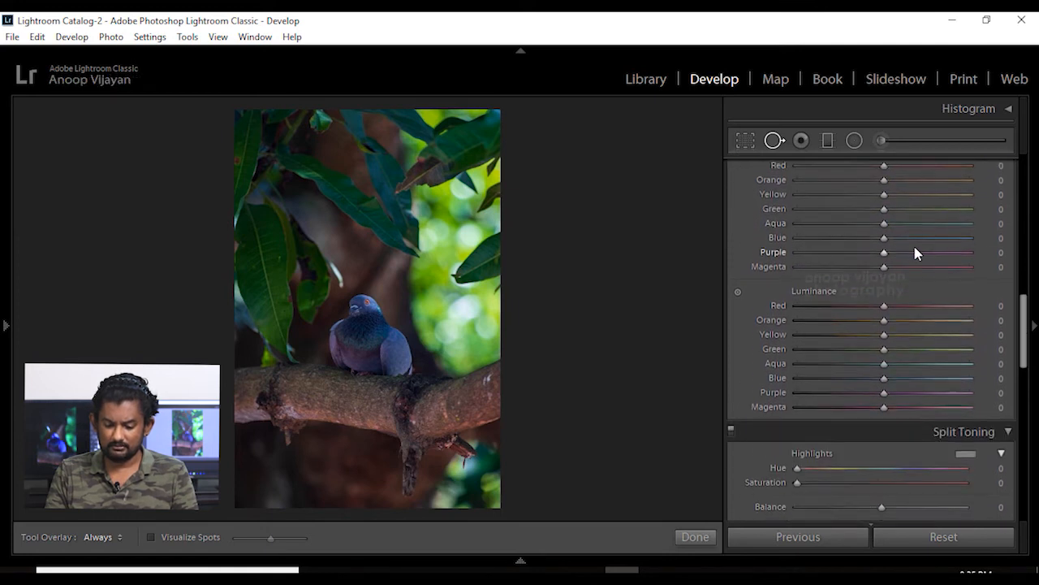
left_click_drag(885, 322, 890, 335)
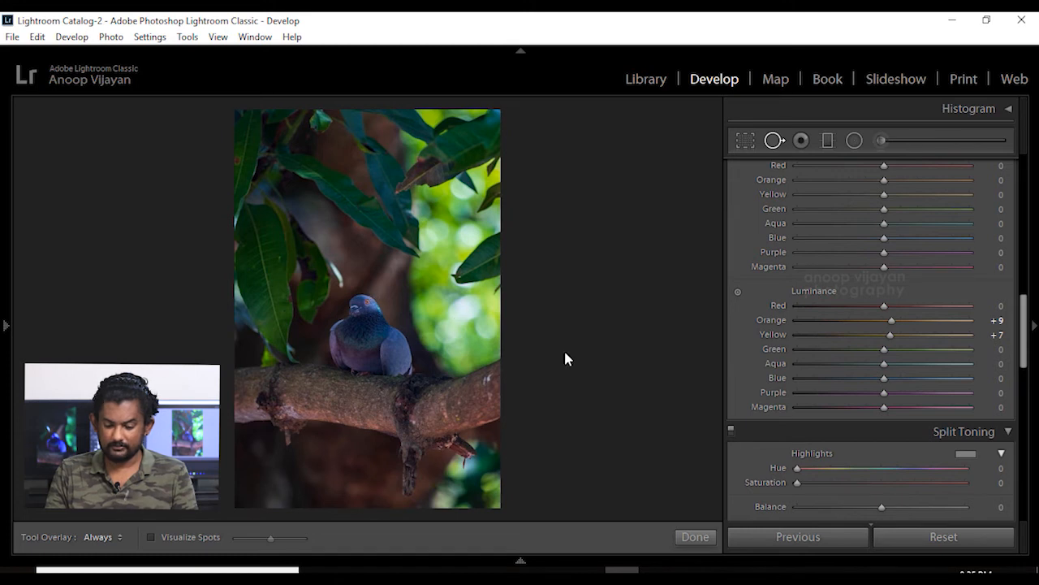
Collapse the Split Toning section and set the Color noise reduction to 51
left_click(1010, 432)
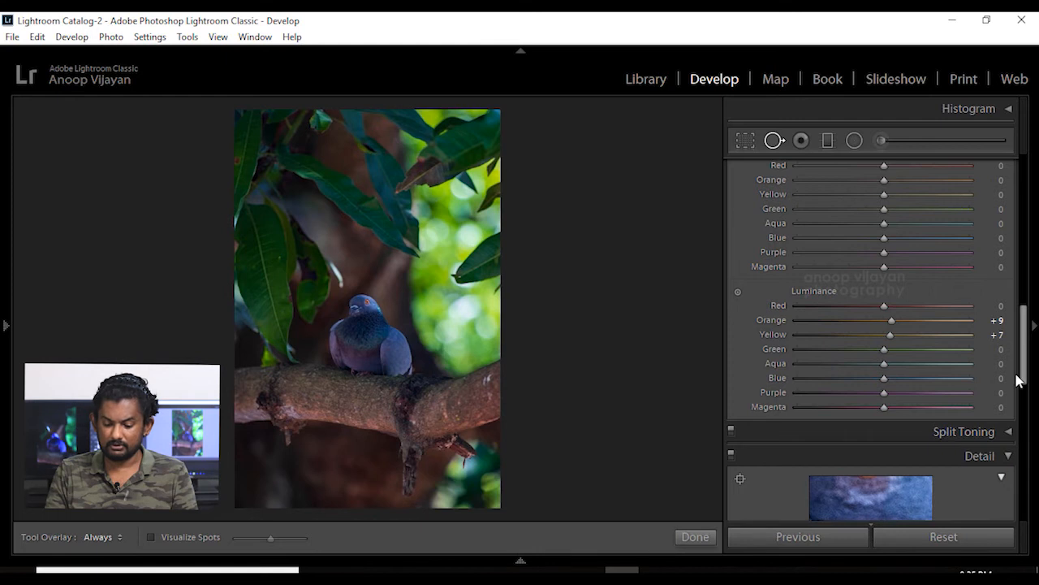
left_click_drag(1025, 371, 1016, 425)
scroll(911, 326, "down", 5)
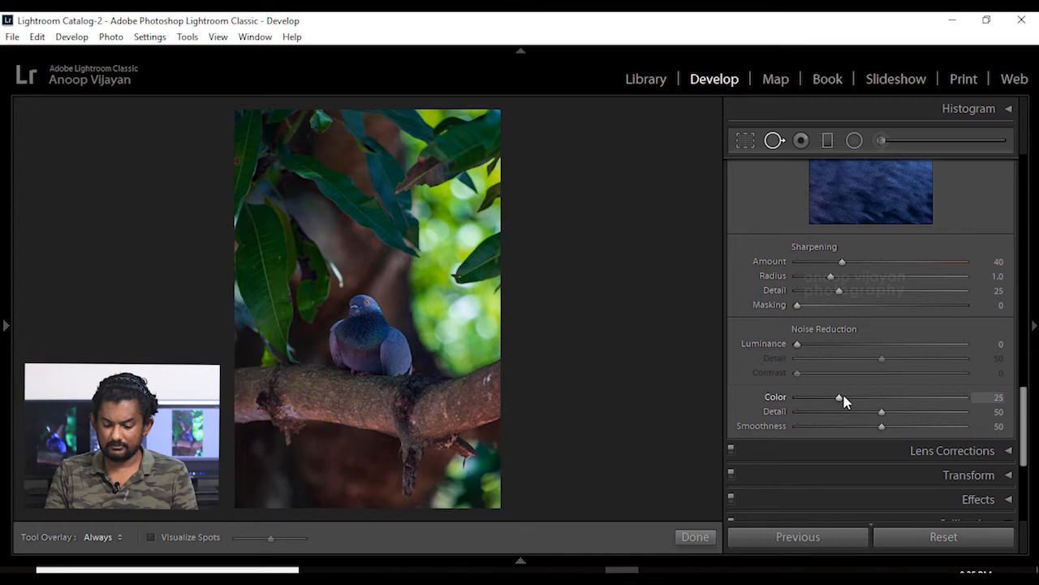
left_click_drag(841, 400, 885, 404)
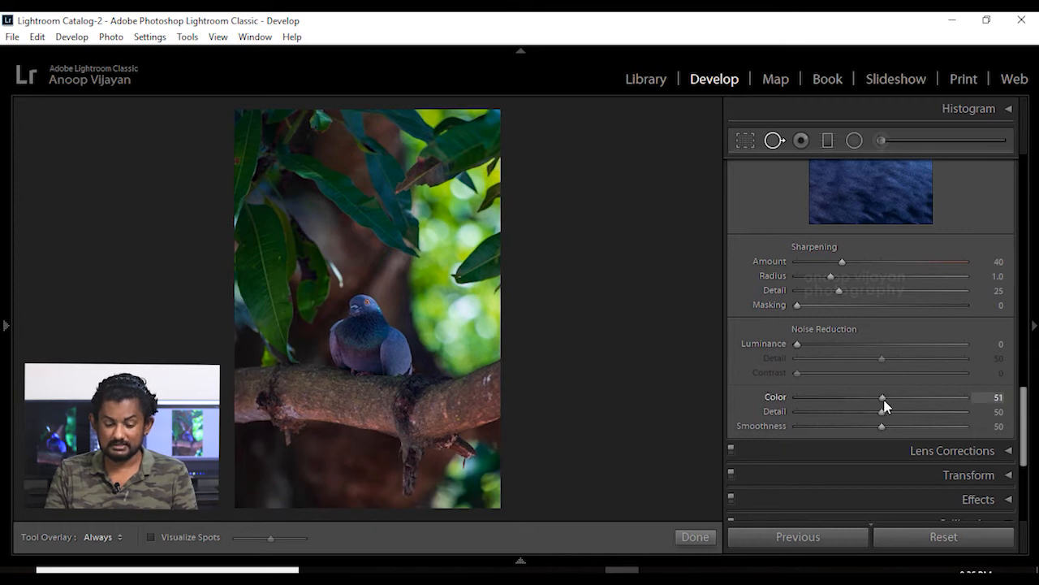
Enable Remove Chromatic Aberration and Profile Corrections in the Lens Corrections
scroll(1006, 454, "down", 5)
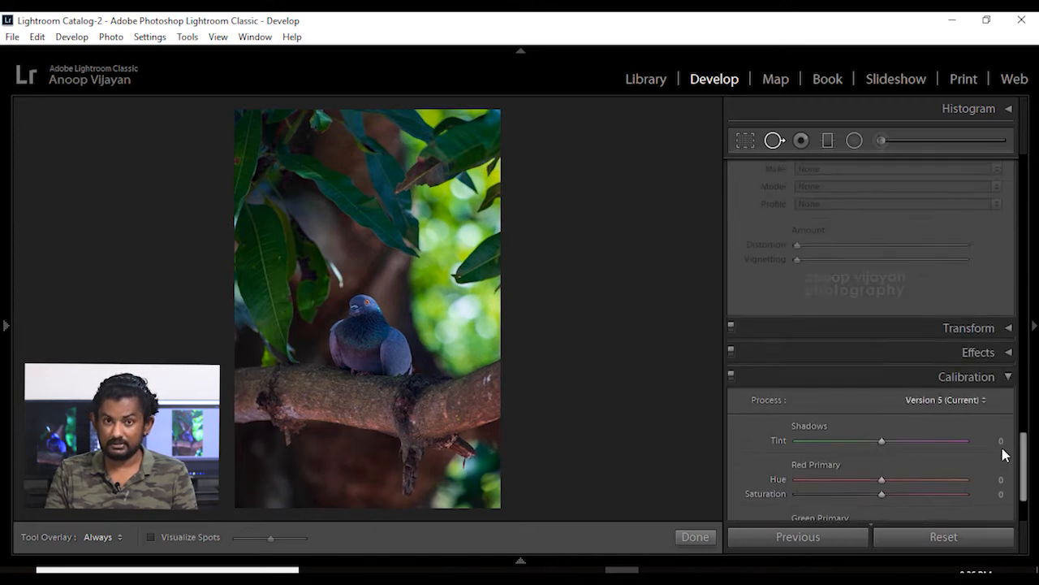
scroll(1005, 455, "up", 3)
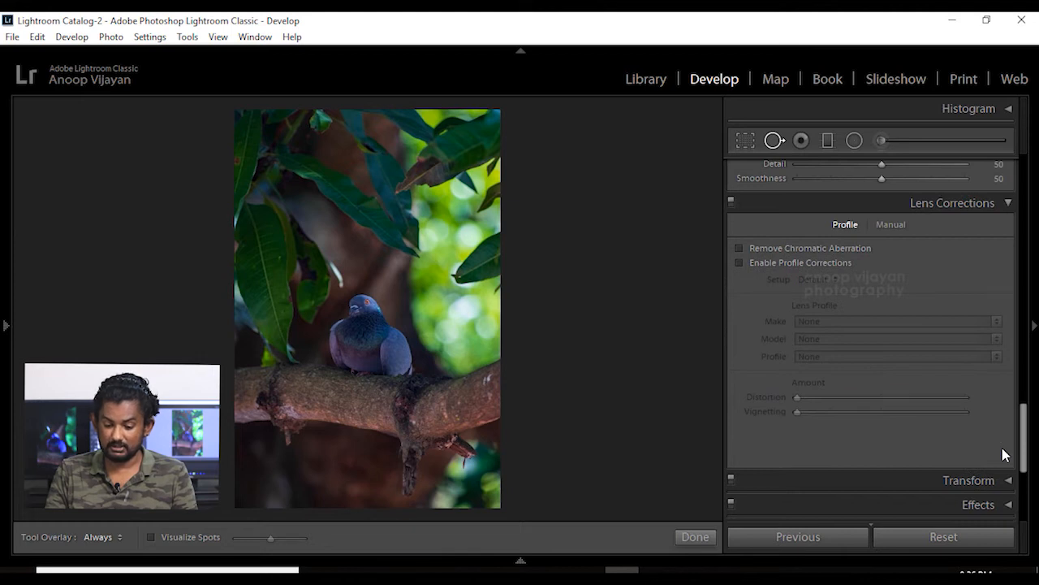
left_click(814, 263)
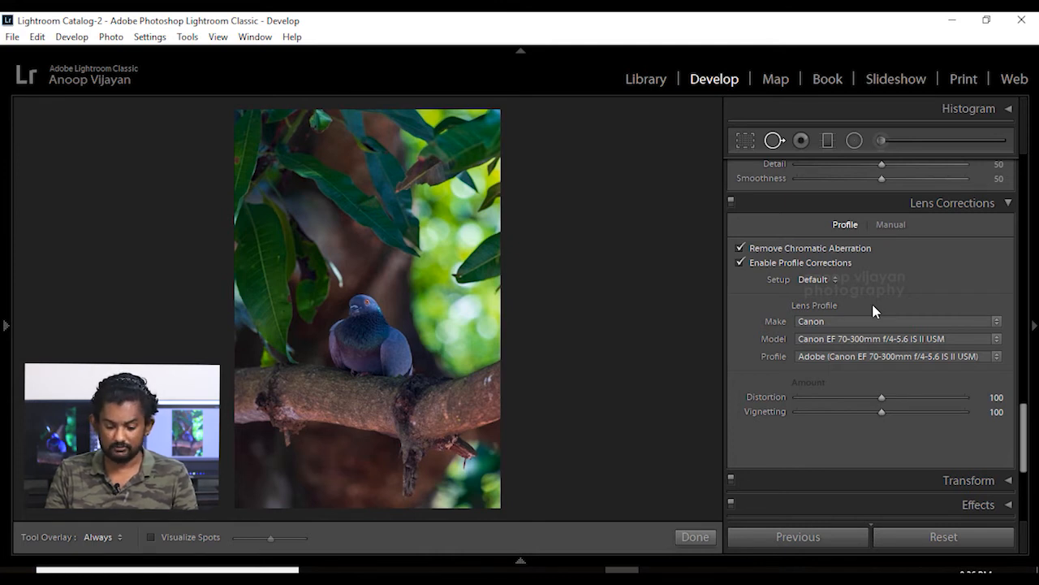
Set the Calibration saturation to +8 for the red primary, +7 for the green primary and +12 for the blue primary
scroll(872, 304, "down", 5)
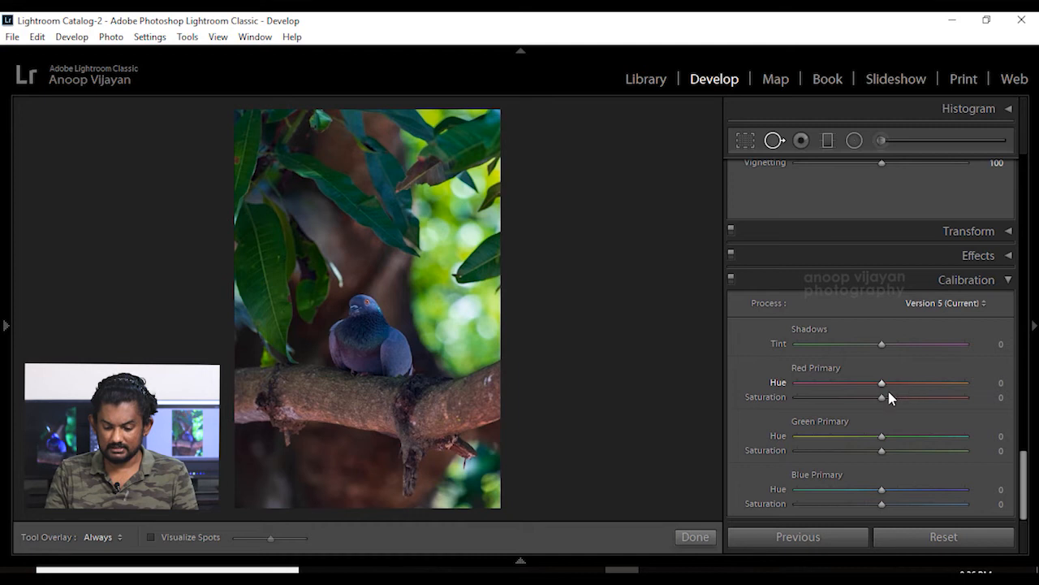
left_click_drag(882, 401, 888, 400)
left_click_drag(884, 451, 892, 456)
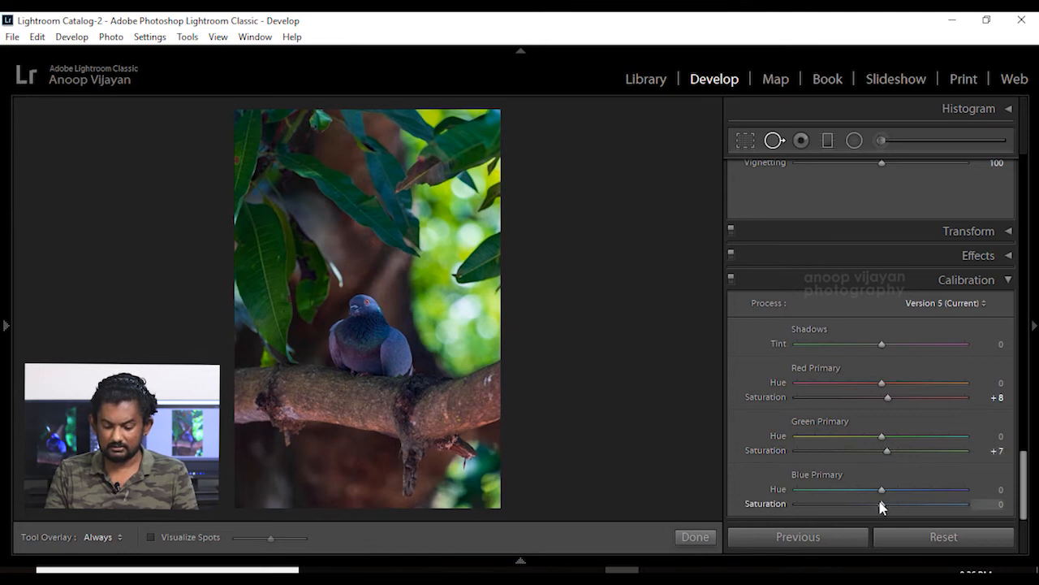
left_click_drag(884, 508, 893, 509)
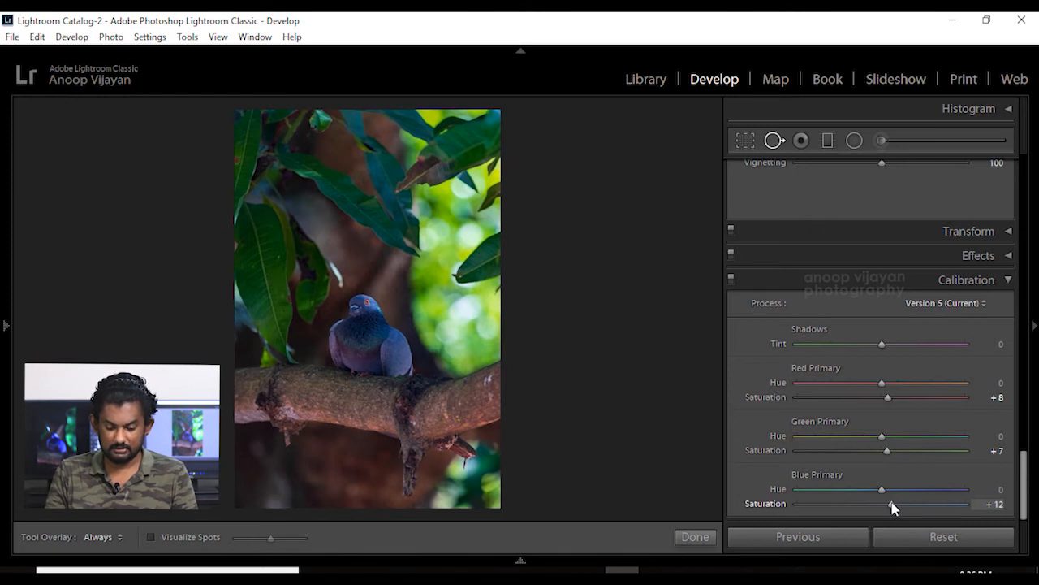
scroll(906, 471, "up", 10)
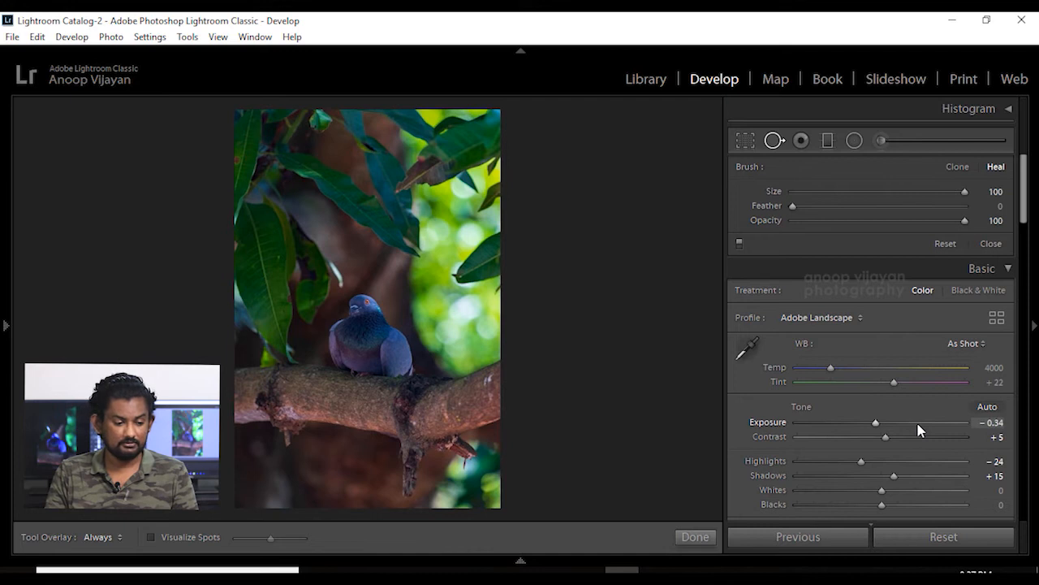
scroll(918, 429, "down", 10)
Start exporting the photo and choose a new folder named output inside C:\youtube\pravu as the destination
left_click(12, 38)
left_click(79, 245)
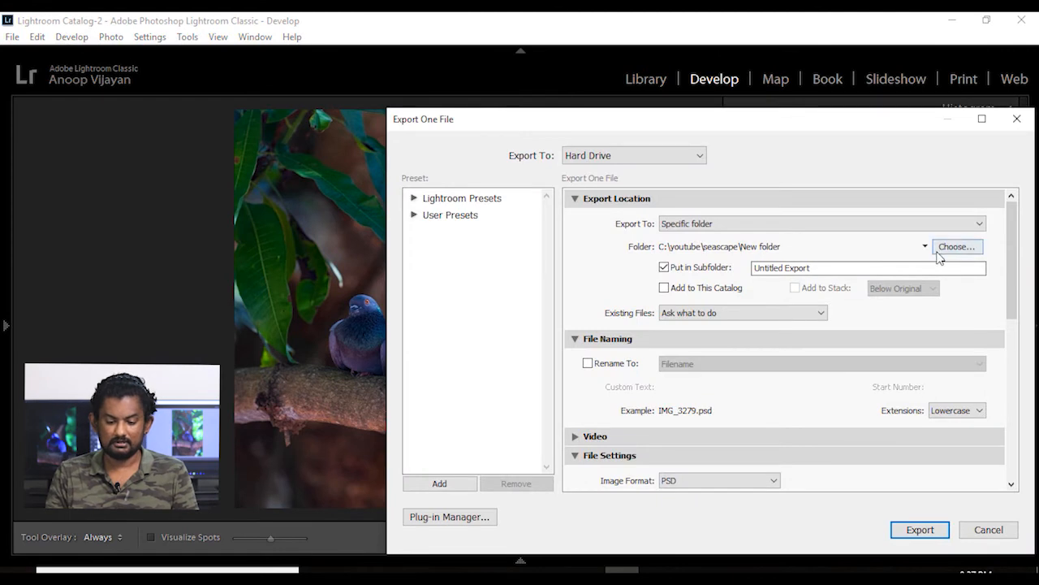
left_click(956, 246)
left_click(422, 193)
type("output")
key("Return")
key("Return")
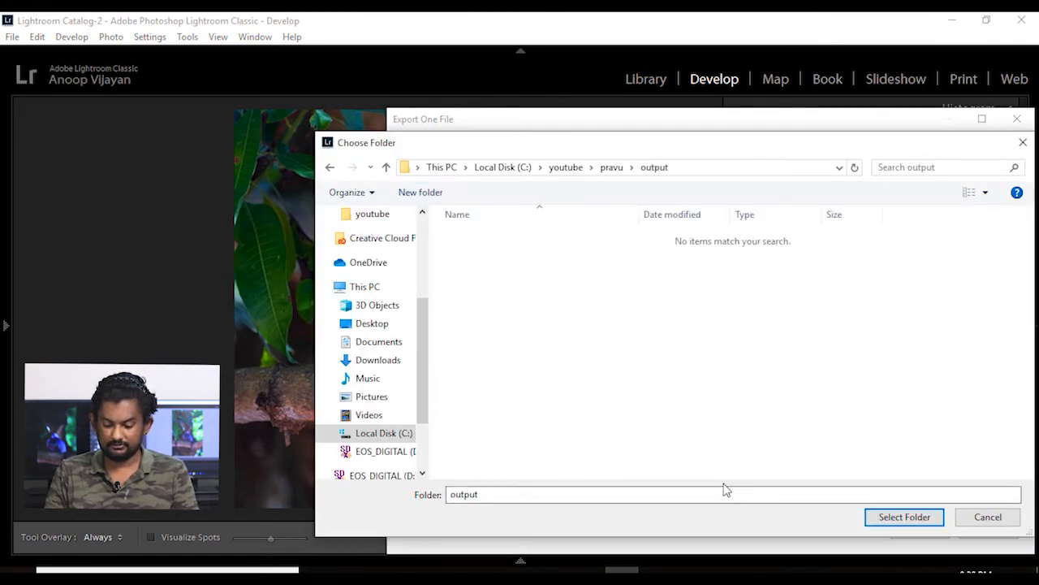
left_click(879, 512)
Check the remaining export settings and export the photo as a 16-bit sRGB PSD
scroll(824, 445, "down", 8)
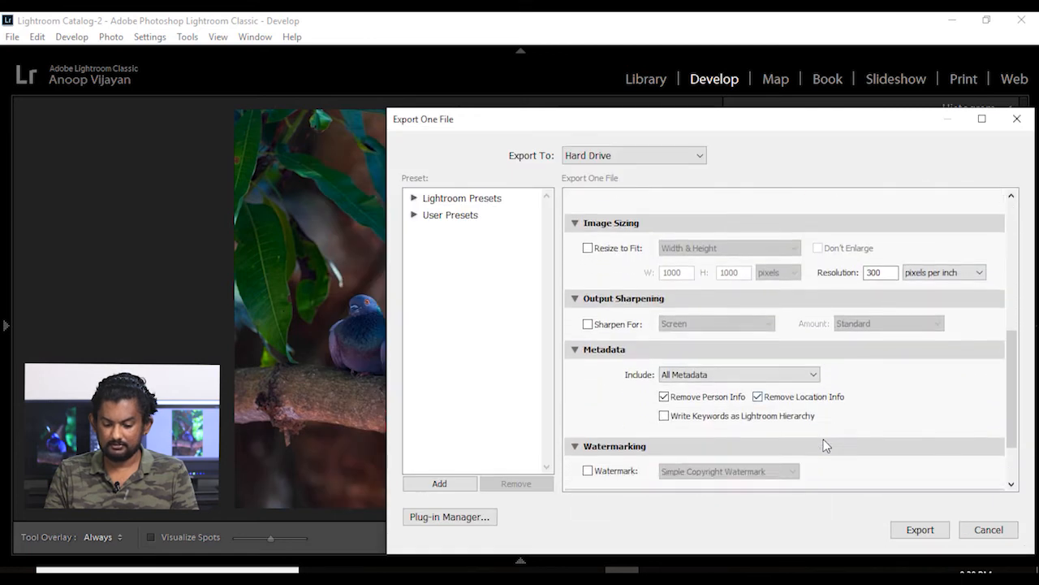
scroll(825, 445, "up", 5)
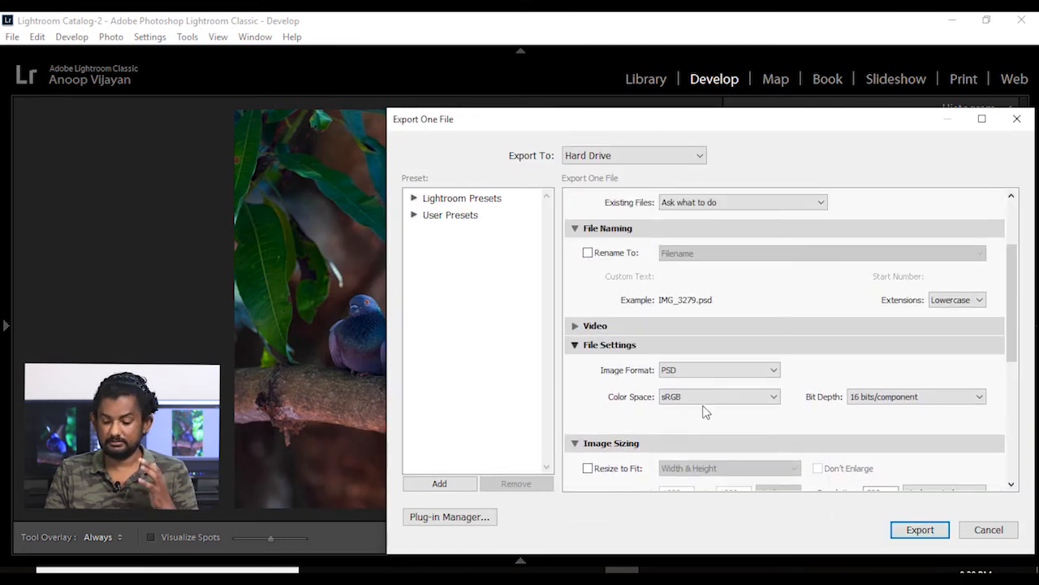
left_click(917, 530)
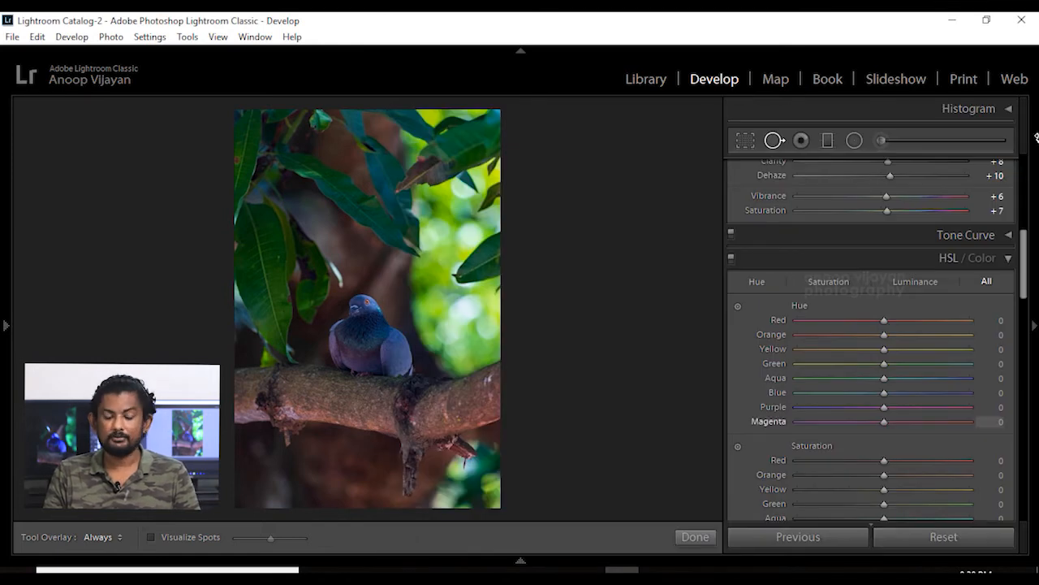
Switch to File Explorer and open the exported IMG_3279 PSD from output\Untitled Export in Photoshop
left_click(958, 22)
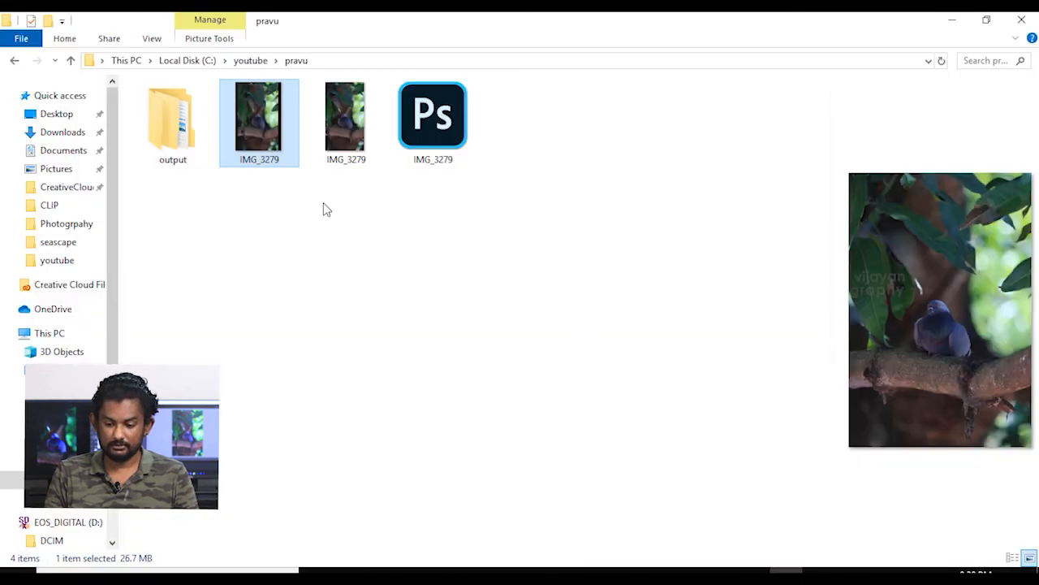
double_click(172, 134)
left_click(178, 115)
double_click(179, 116)
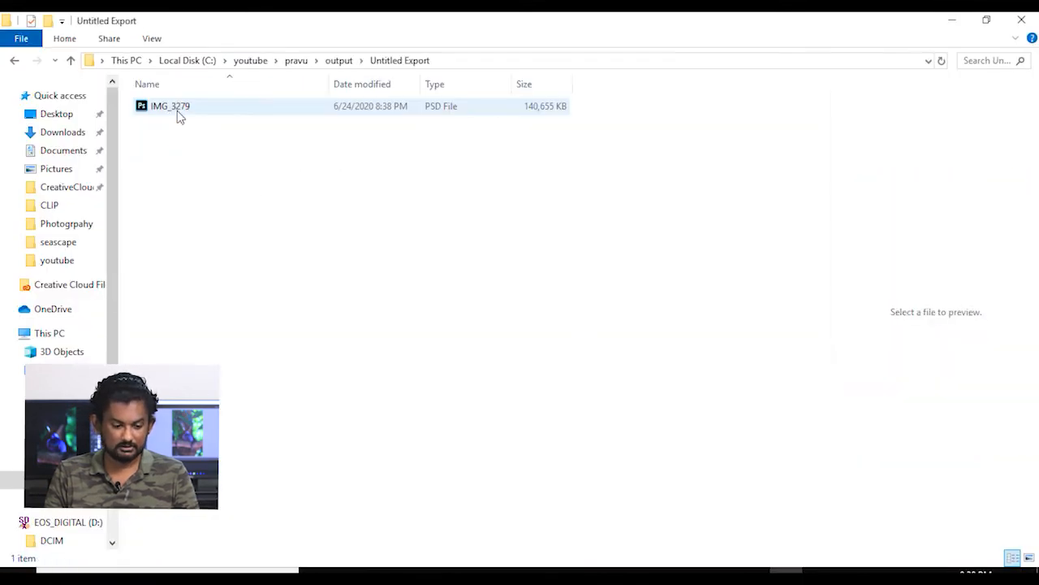
double_click(180, 110)
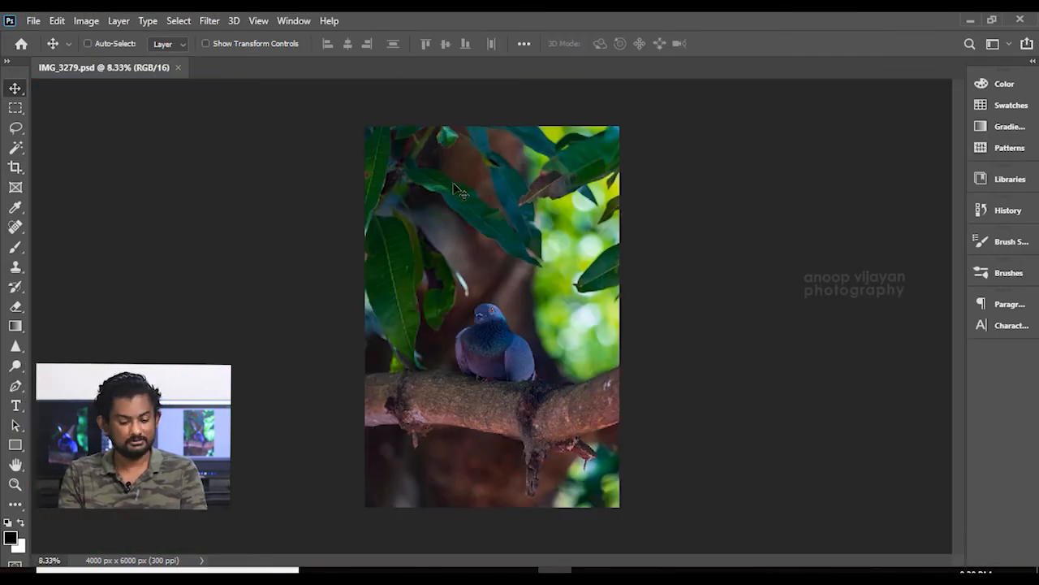
key("ctrl+plus")
key("ctrl+plus")
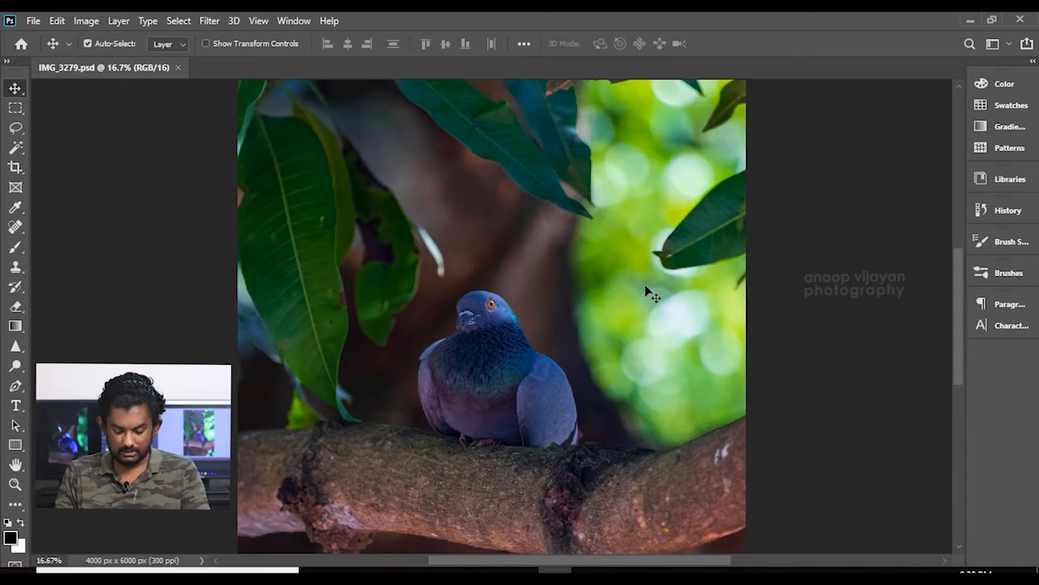
key("ctrl+minus")
key("ctrl+minus")
key("ctrl+plus")
key("ctrl+minus")
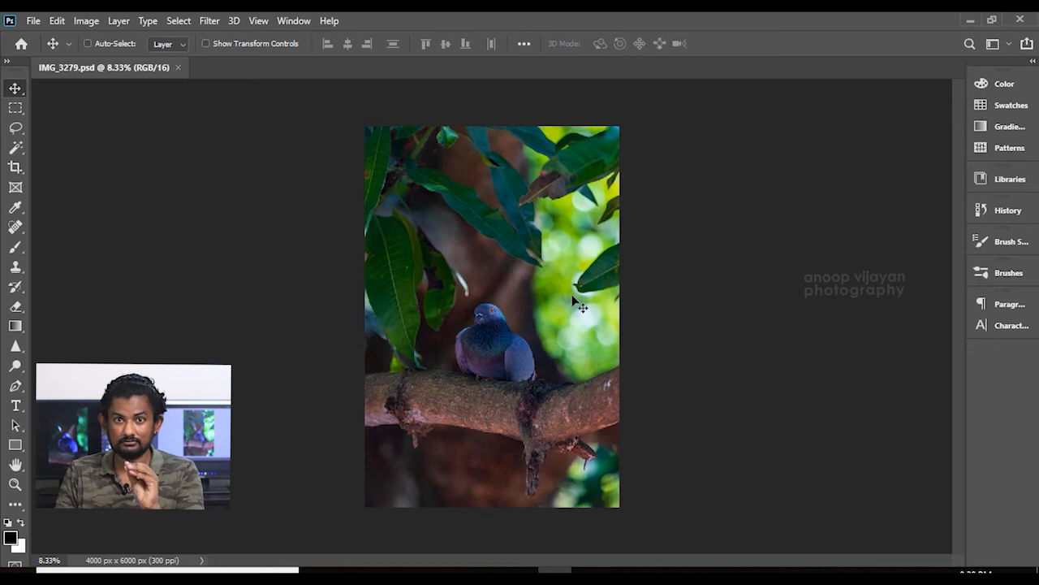
Show the layer list and place it beside the photo at the upper edge of the workspace
key("F7")
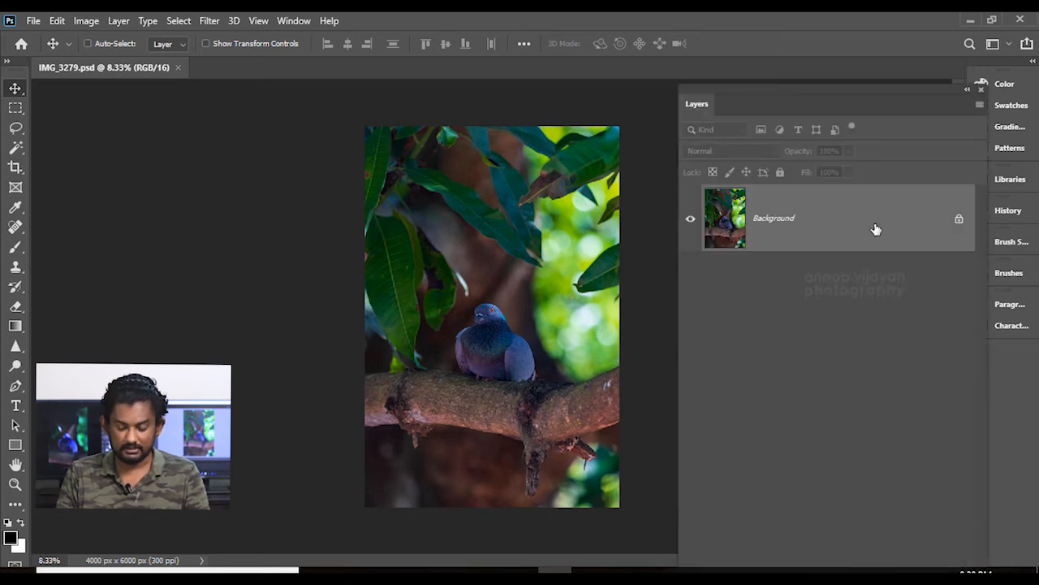
left_click_drag(776, 86, 775, 34)
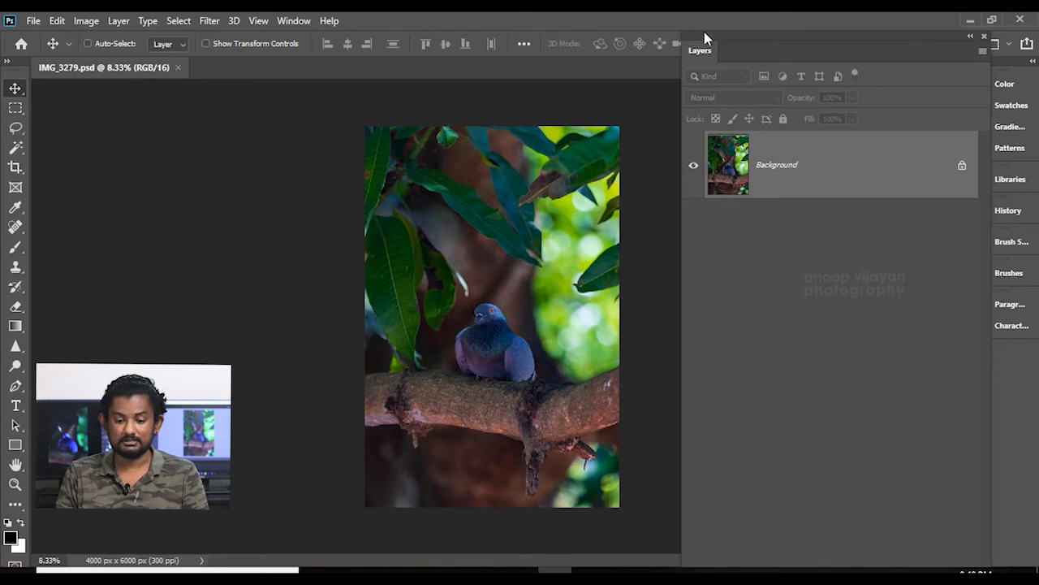
left_click_drag(712, 39, 708, 18)
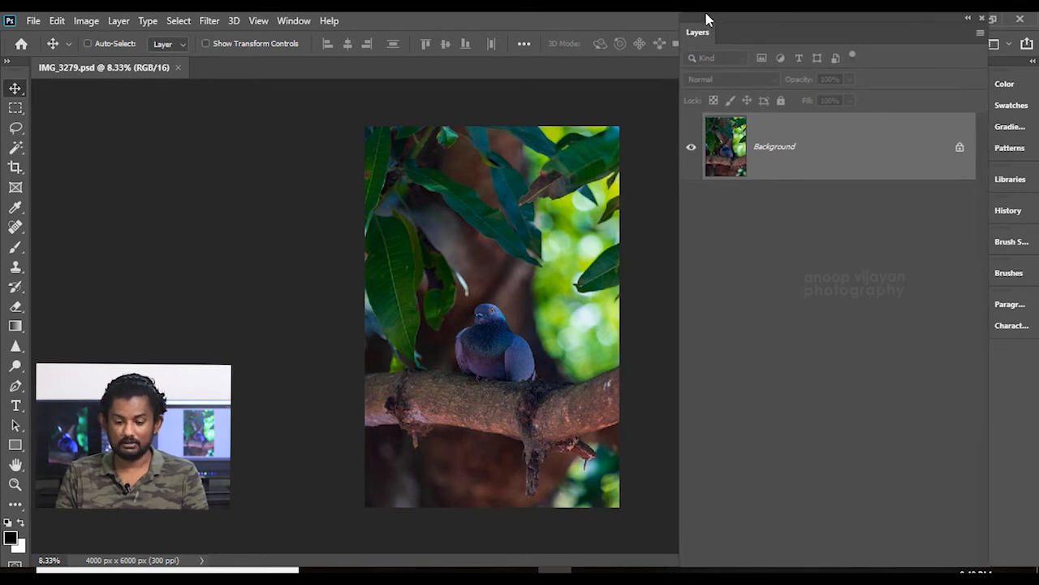
Add a Levels adjustment layer with the midtone input at 0.87 and the white input at 216
left_click(115, 22)
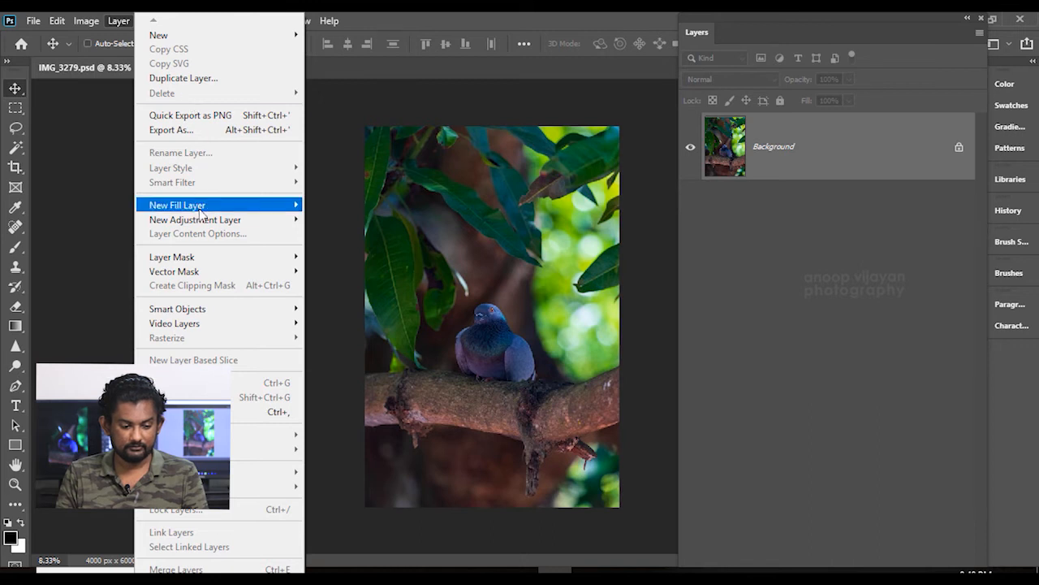
mouse_move(201, 221)
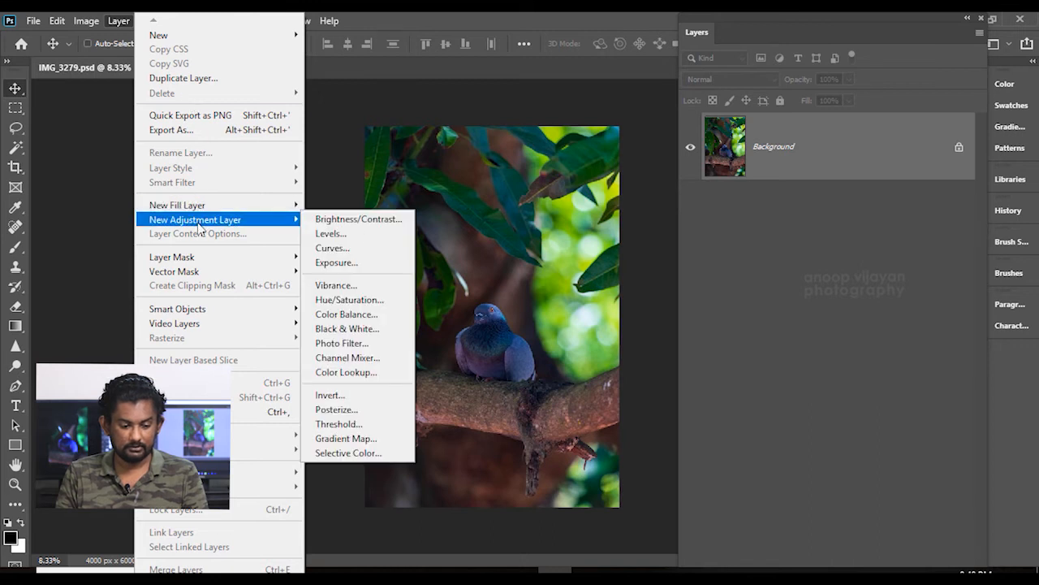
left_click(345, 235)
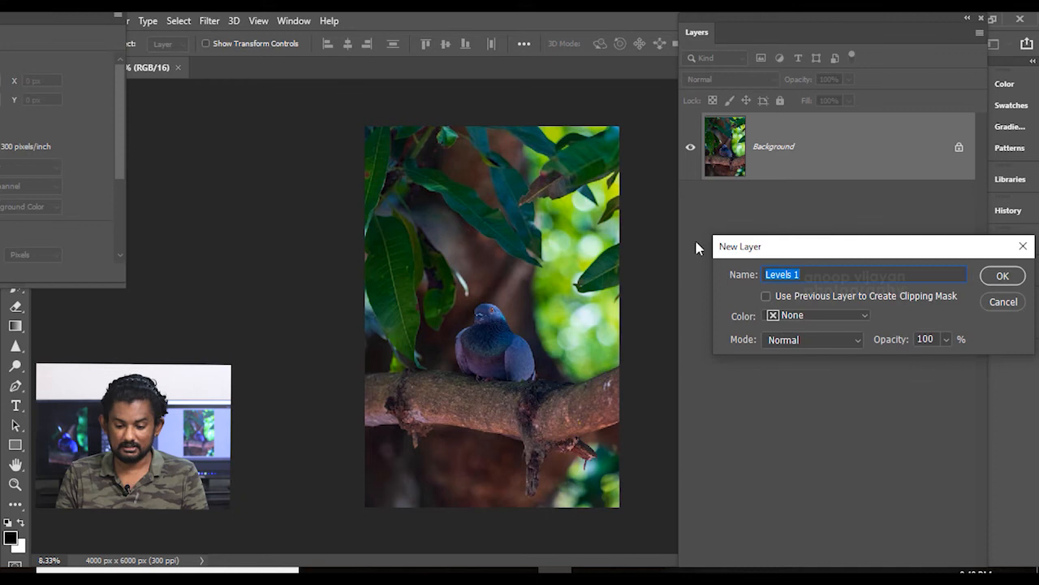
left_click(1002, 276)
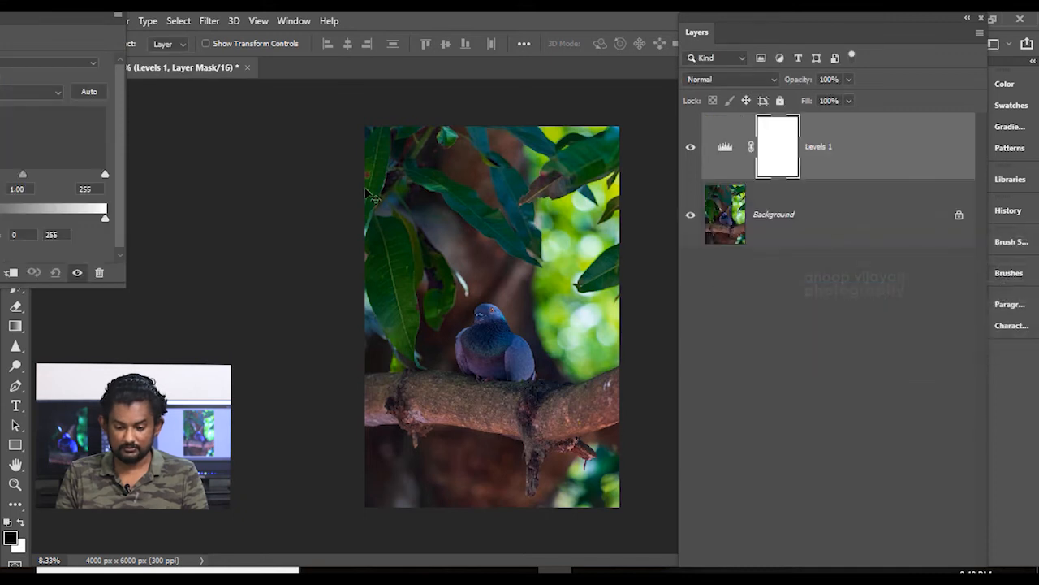
left_click_drag(89, 19, 907, 290)
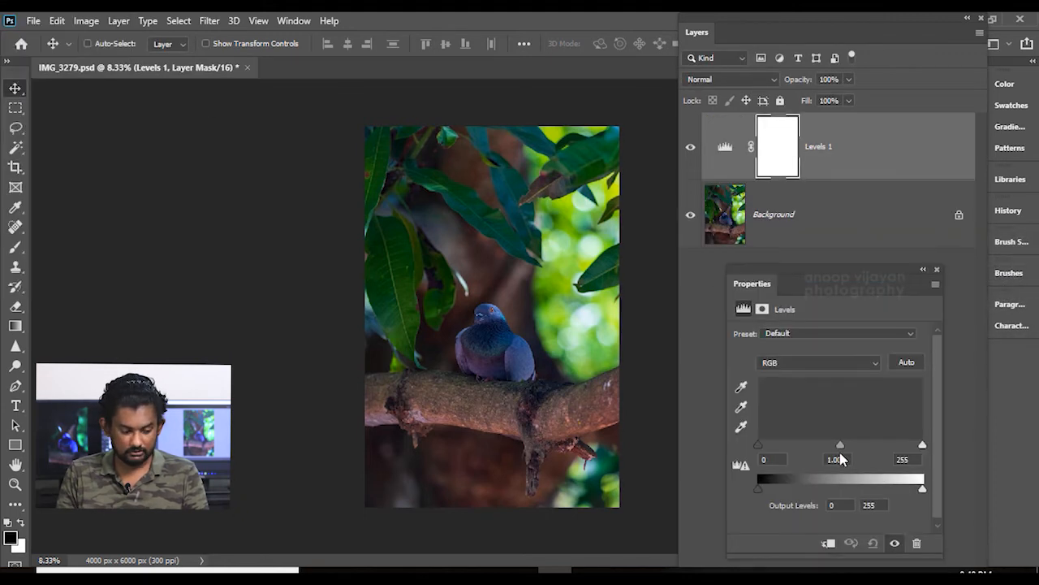
left_click_drag(842, 449, 848, 446)
left_click_drag(921, 448, 896, 443)
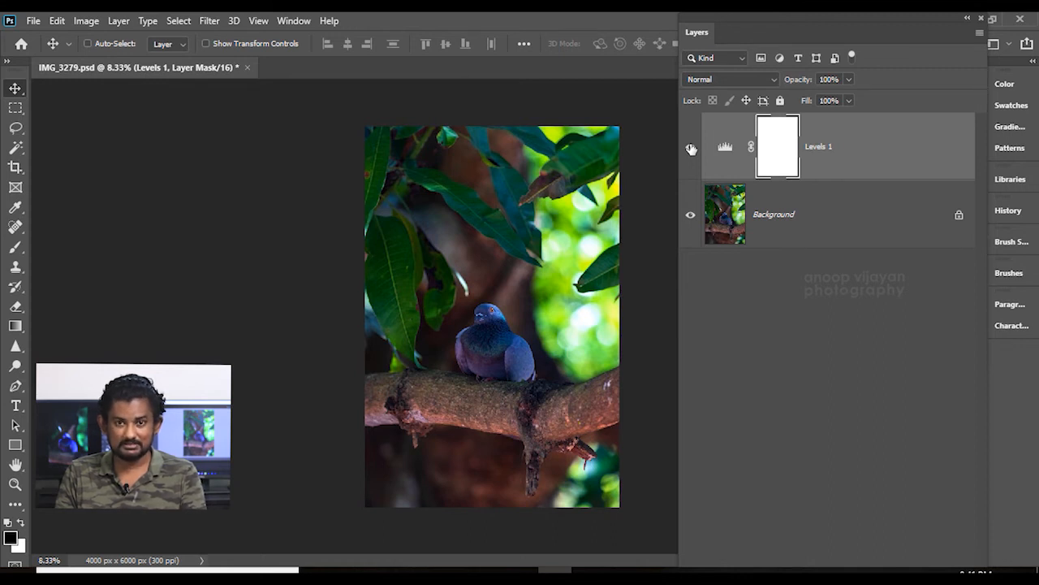
Compare the photo with and without the Levels adjustment by hiding and showing its layer
left_click(691, 148)
left_click(691, 149)
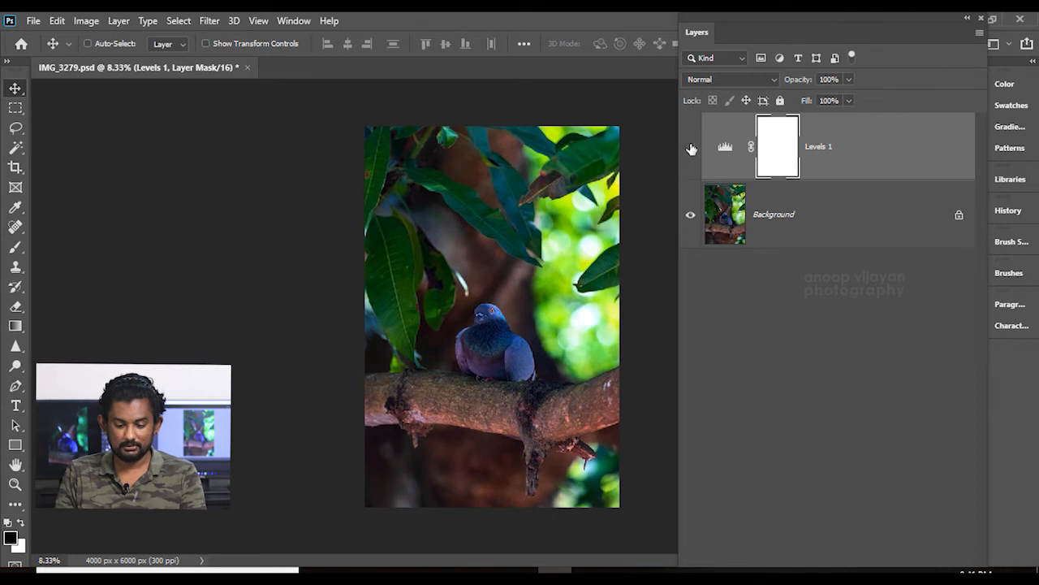
left_click(691, 148)
left_click(691, 148)
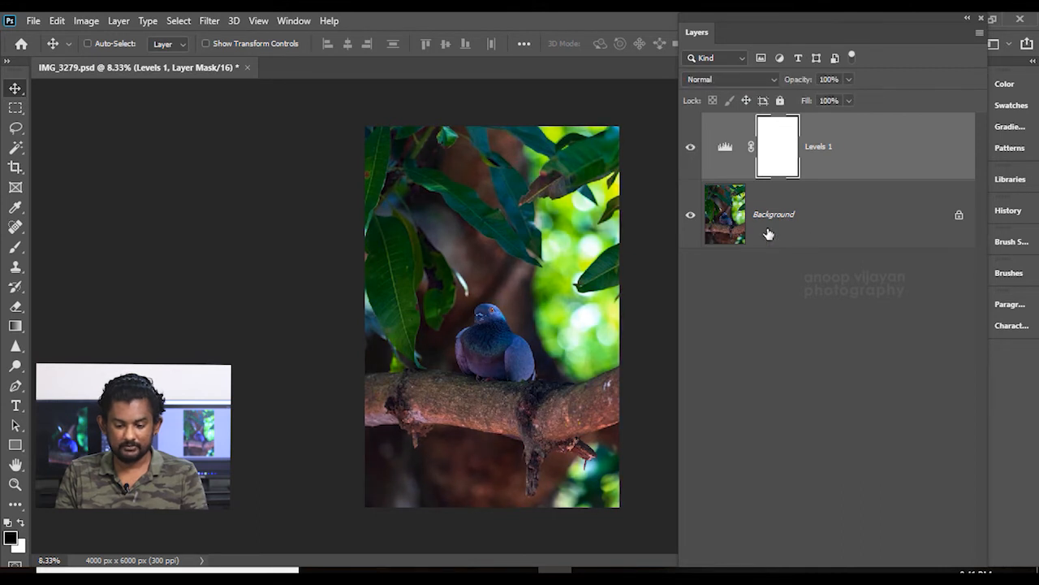
Add a Color Balance adjustment layer and set the midtones' Yellow-Blue balance to -10
left_click(112, 21)
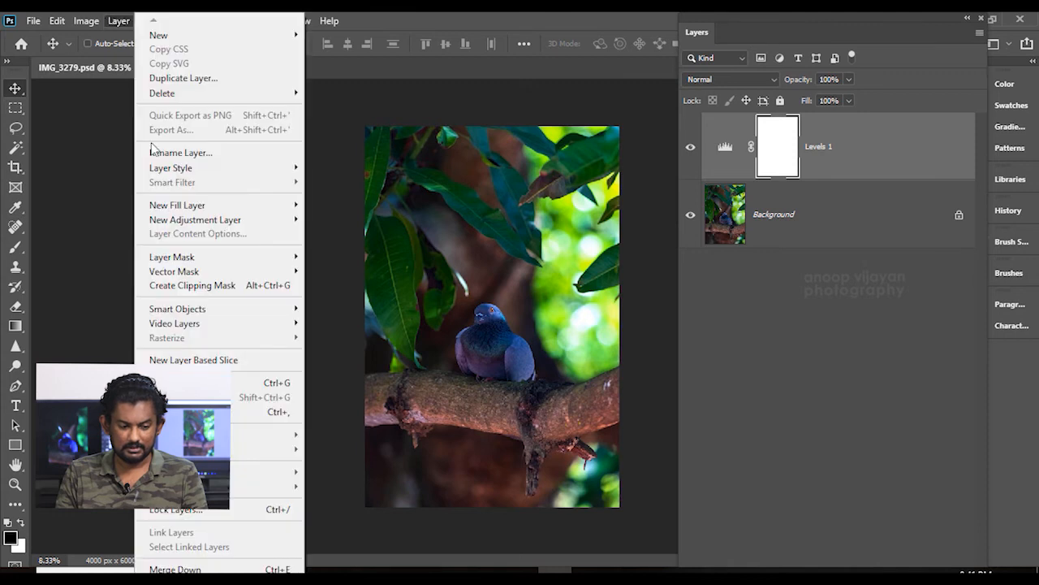
mouse_move(233, 219)
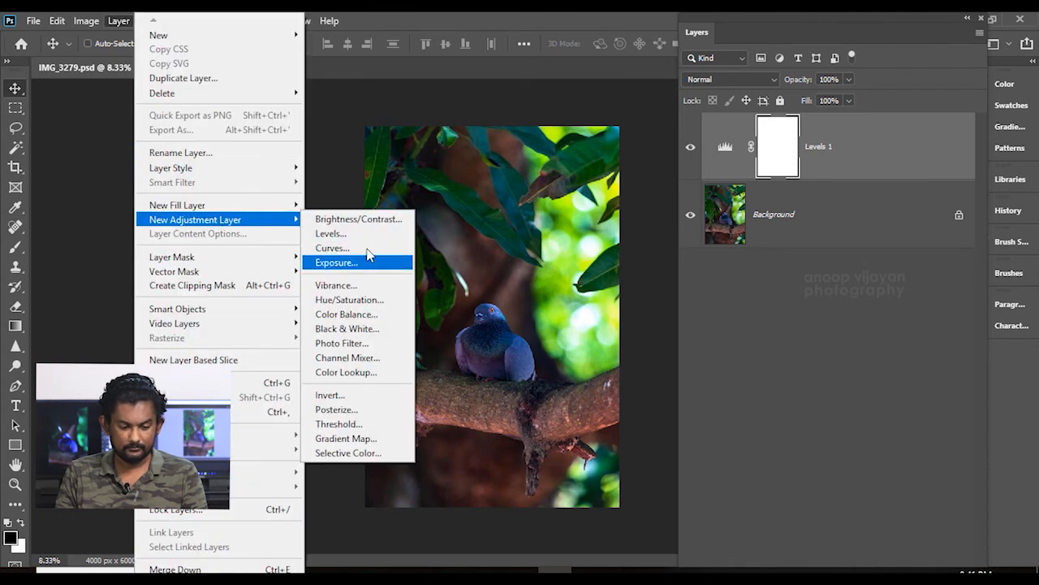
left_click(358, 314)
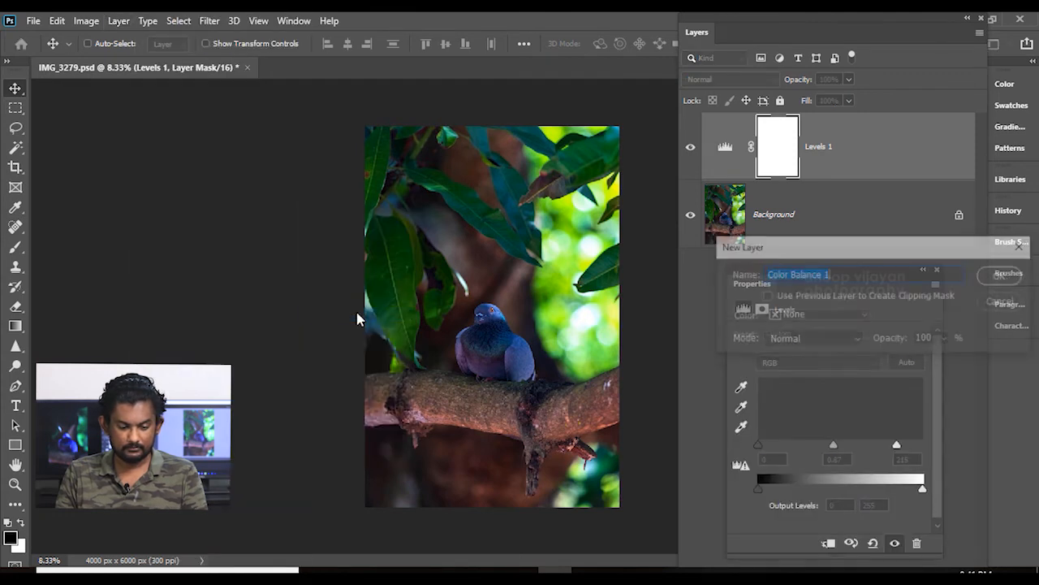
left_click(1003, 276)
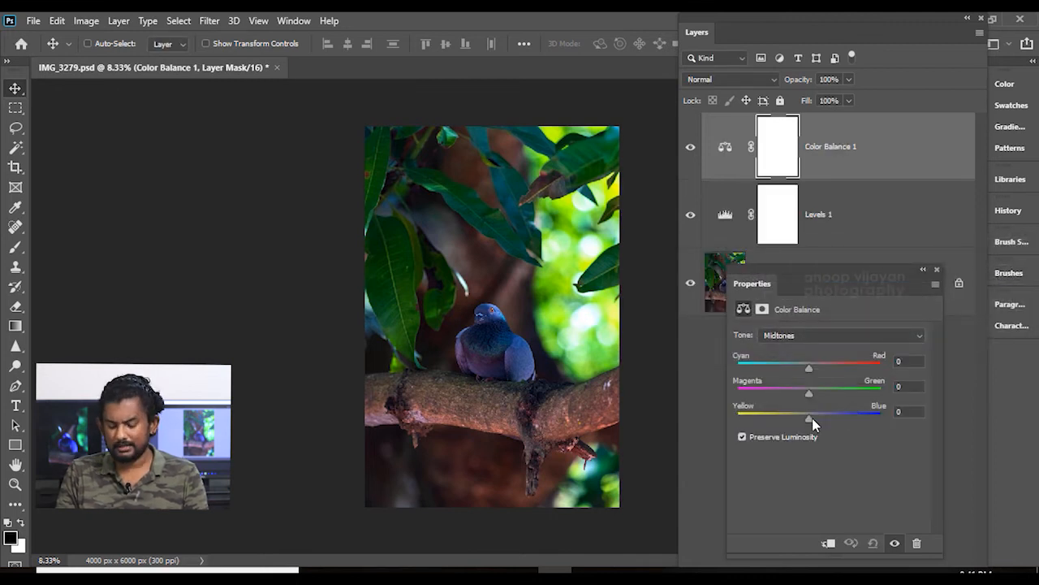
left_click_drag(810, 420, 805, 423)
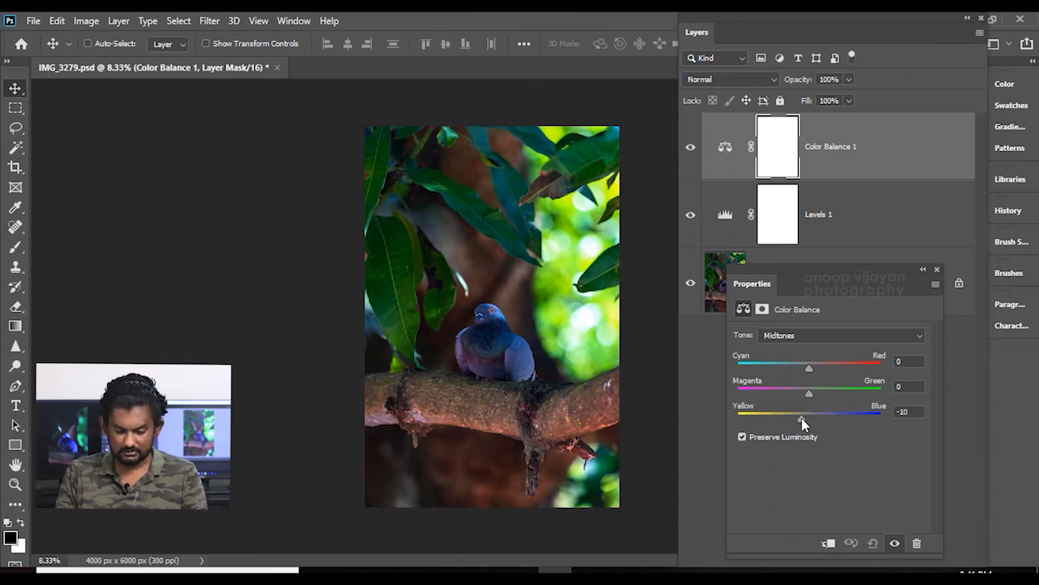
Compare the photo with the Color Balance layer hidden and shown
left_click(691, 152)
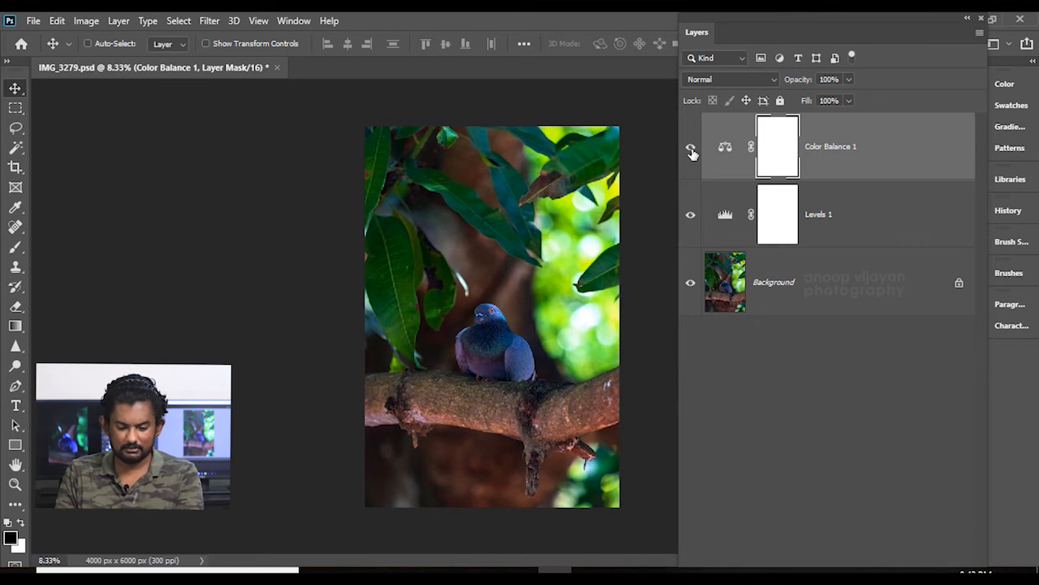
left_click(691, 150)
left_click(691, 151)
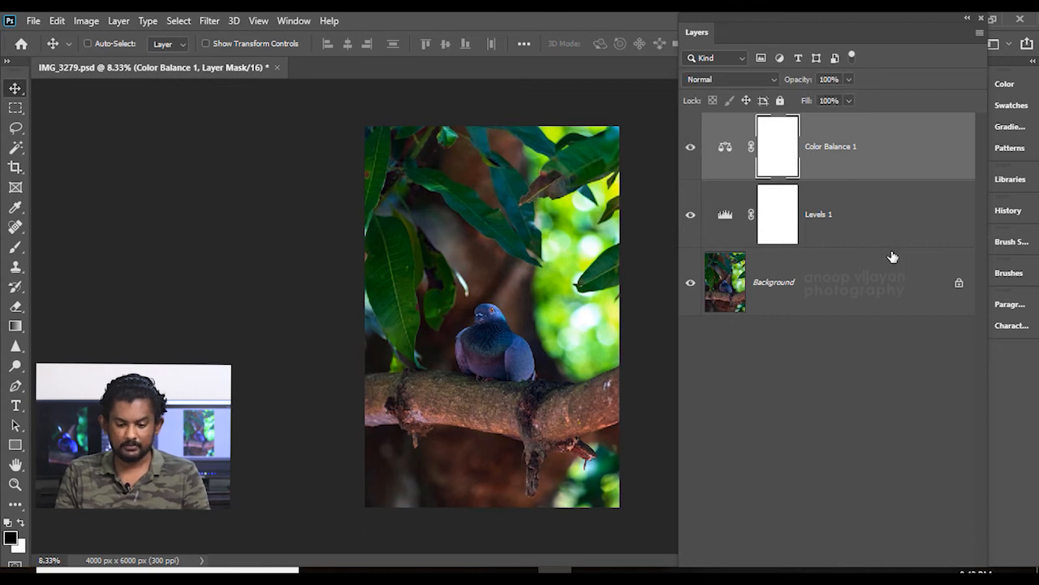
Add a Brightness/Contrast adjustment layer and set its brightness to -101
left_click(118, 21)
mouse_move(223, 221)
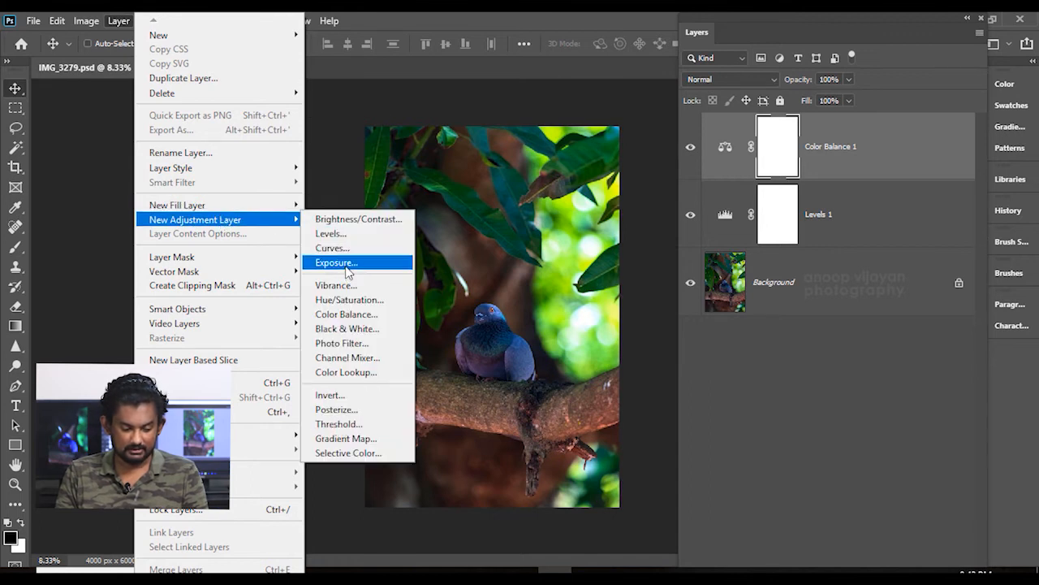
left_click(358, 219)
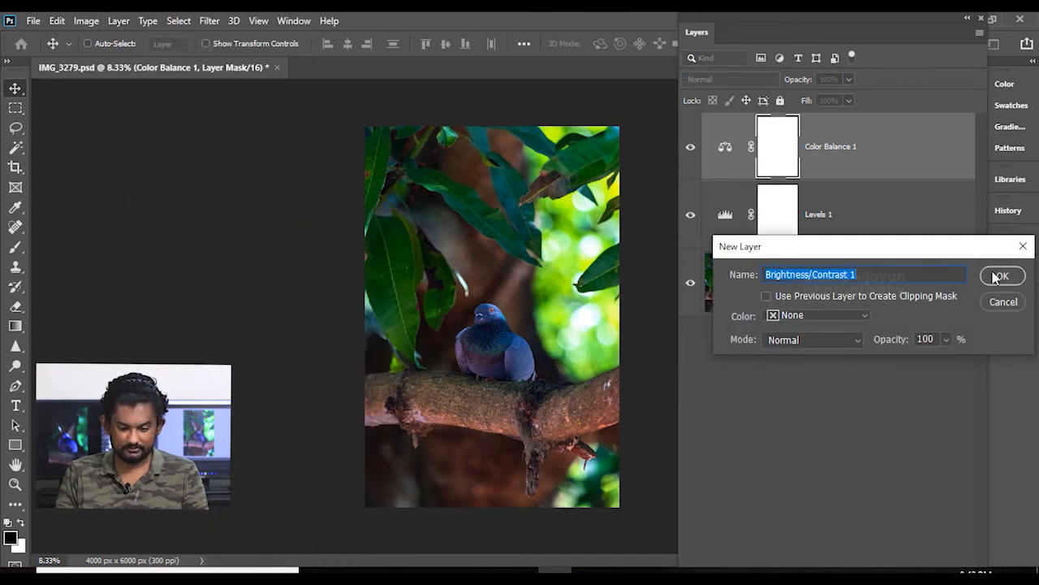
left_click(996, 277)
left_click_drag(828, 378, 770, 398)
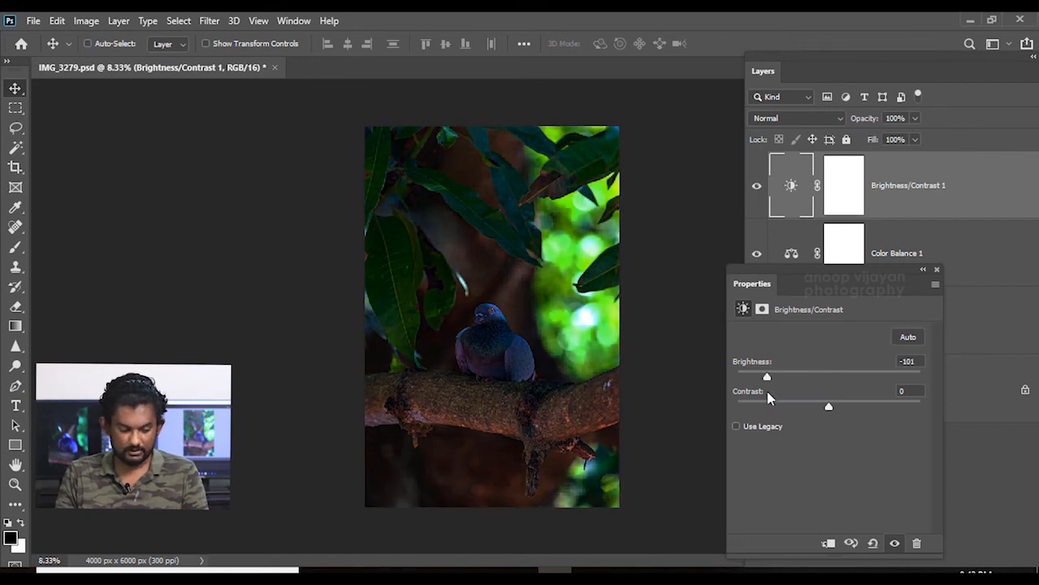
left_click(938, 271)
Prepare to mask the Brightness/Contrast layer: target its layer mask, choose the Brush tool and use black (000000) as the foreground colour
key("b")
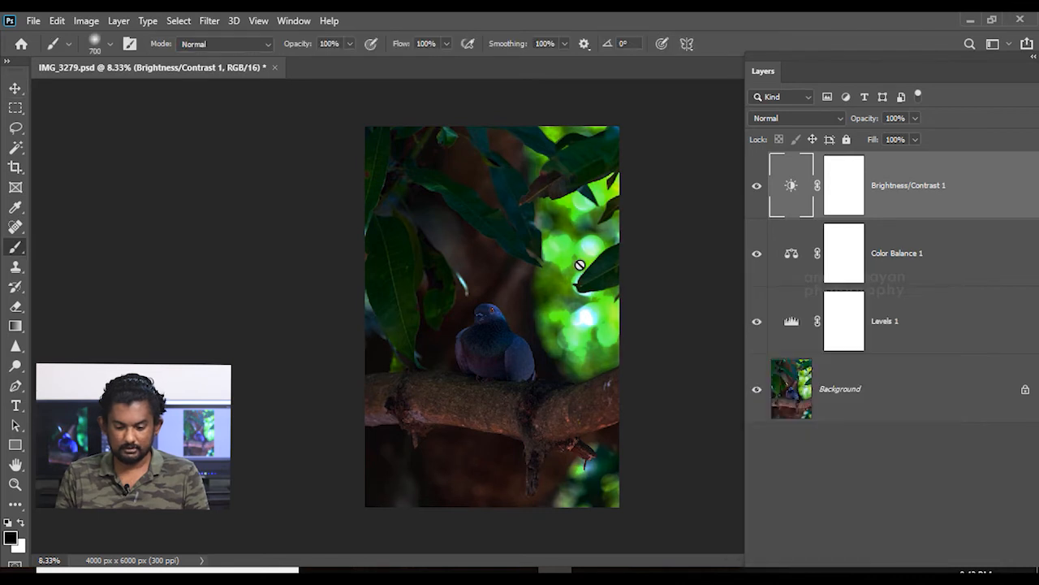
left_click(852, 195)
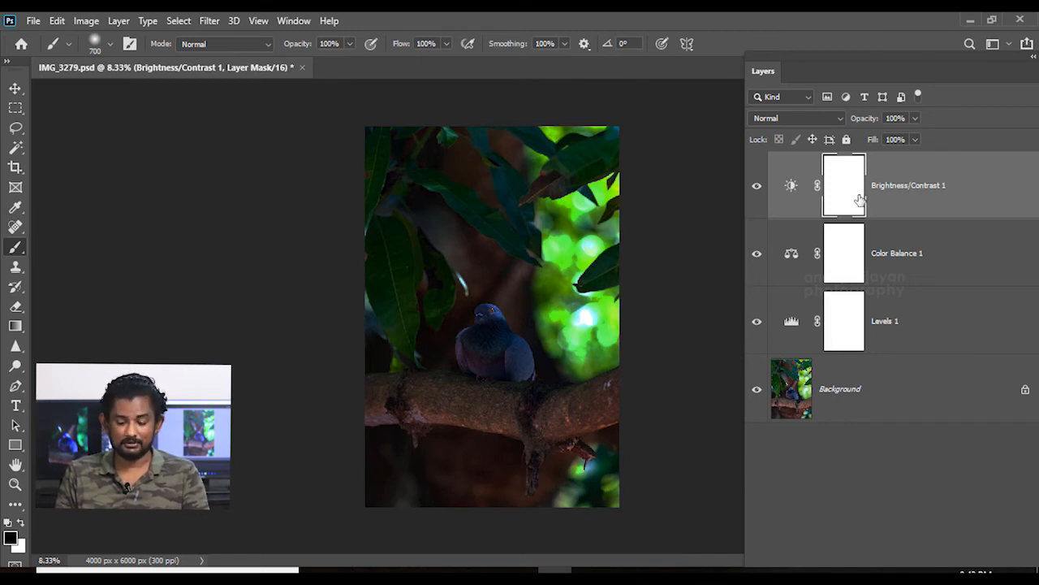
right_click(21, 253)
left_click(65, 249)
left_click(9, 537)
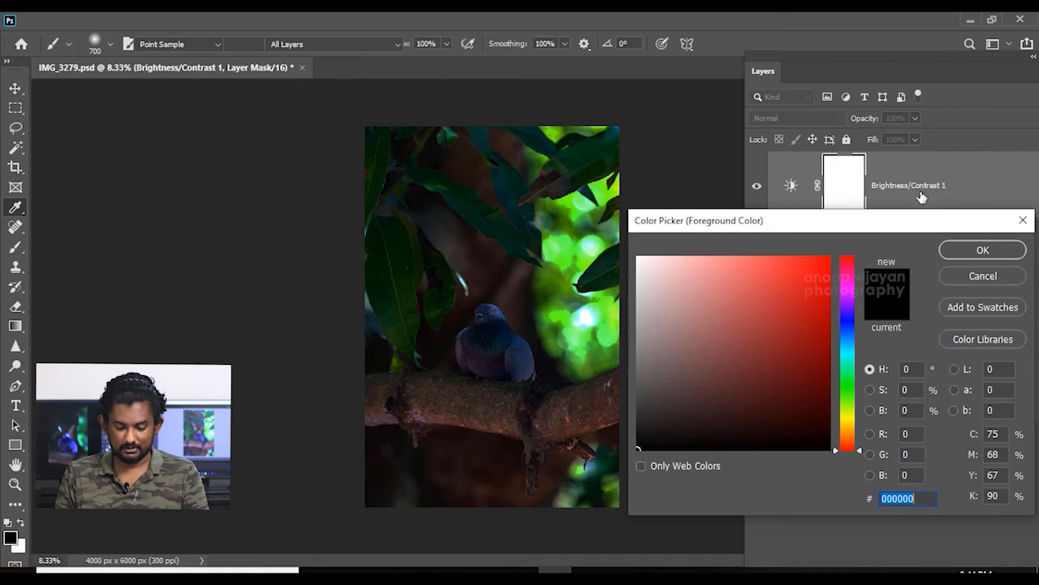
left_click(867, 231)
key("Return")
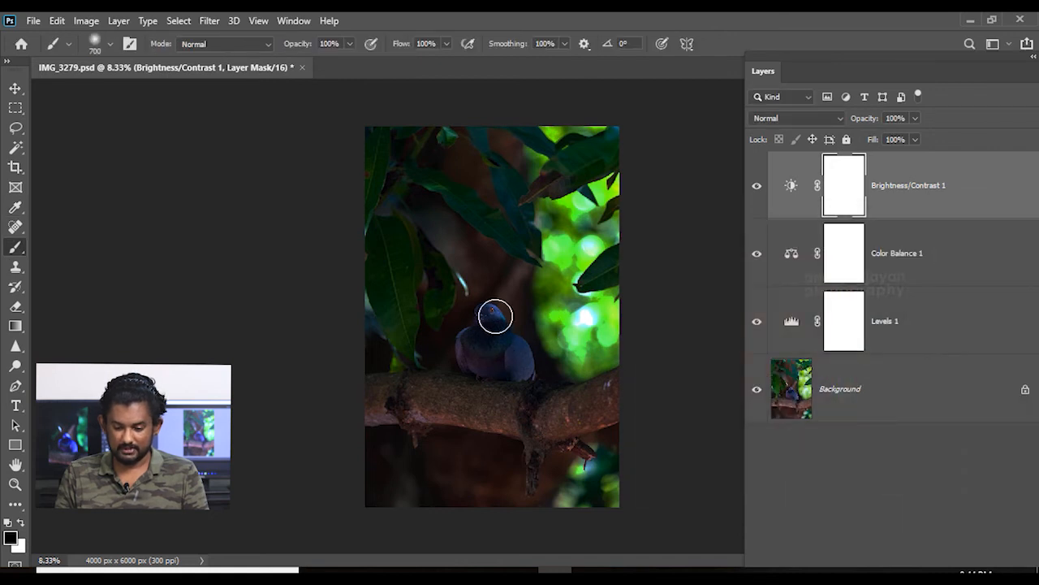
Paint black on the Brightness/Contrast mask over the pigeon's head and body and the adjoining part of the branch to remove the darkening there
left_click(491, 315)
mouse_move(515, 371)
left_mouse_down()
mouse_move(483, 333)
mouse_move(493, 359)
left_mouse_up()
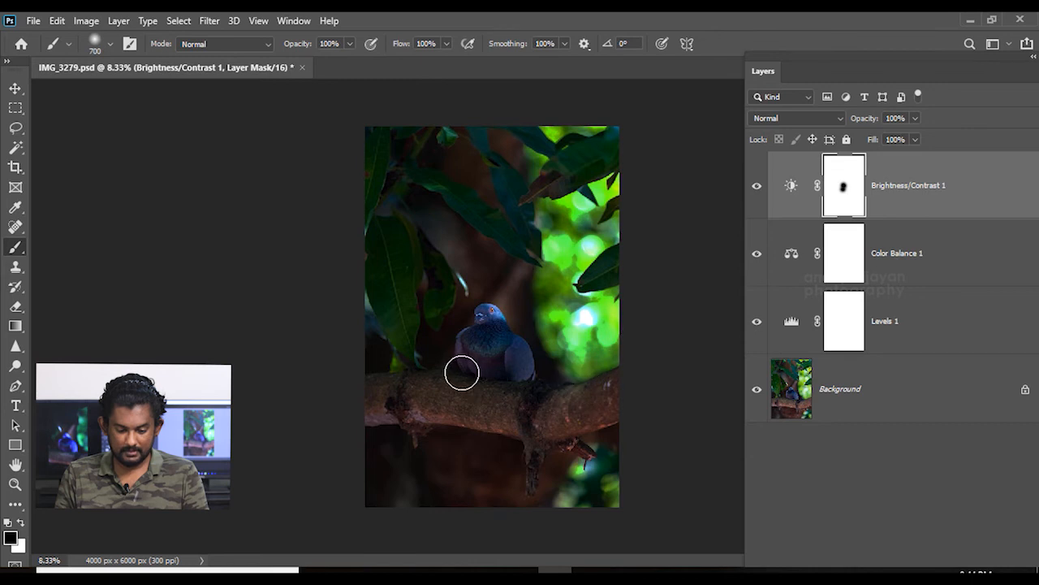
left_click_drag(495, 332, 493, 340)
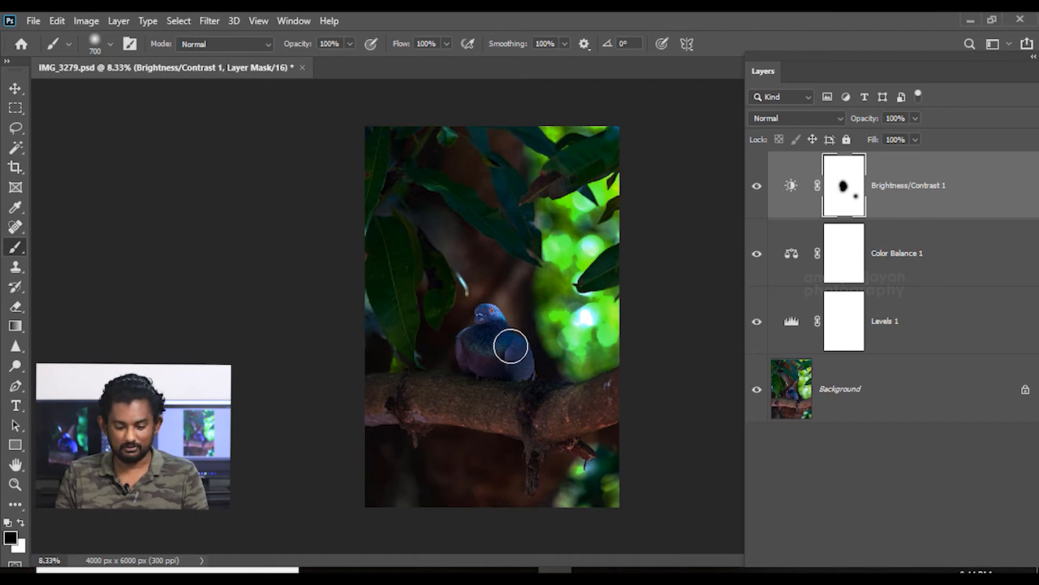
mouse_move(476, 352)
left_mouse_down()
mouse_move(512, 316)
mouse_move(524, 366)
mouse_move(582, 385)
mouse_move(468, 390)
left_mouse_up()
key("x")
key("x")
mouse_move(480, 345)
left_mouse_down()
mouse_move(529, 385)
mouse_move(643, 392)
left_mouse_up()
left_click_drag(511, 348, 549, 394)
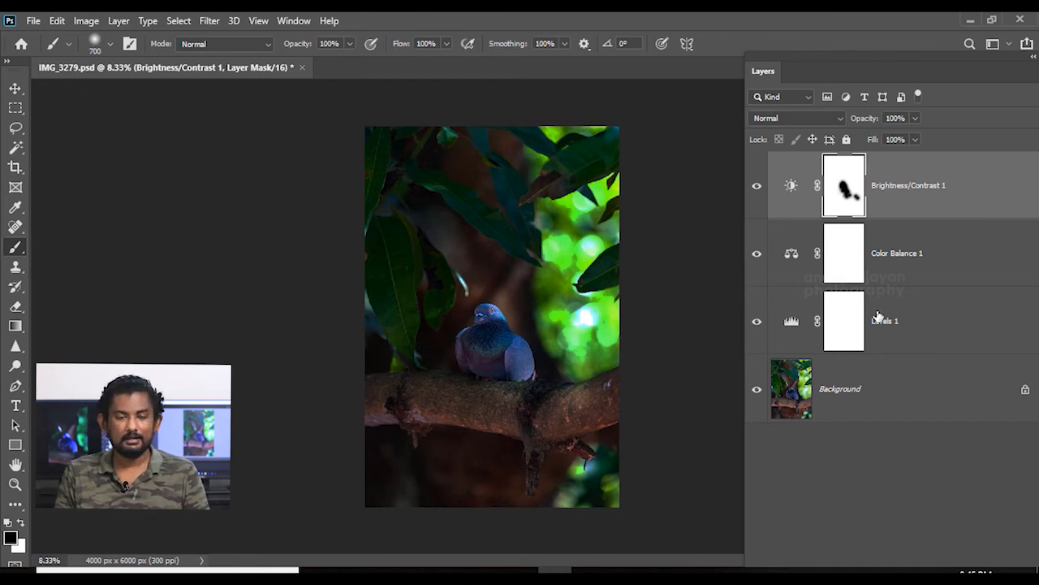
Duplicate the Background layer within IMG_3279.psd as Background copy
left_click(903, 391)
right_click(903, 391)
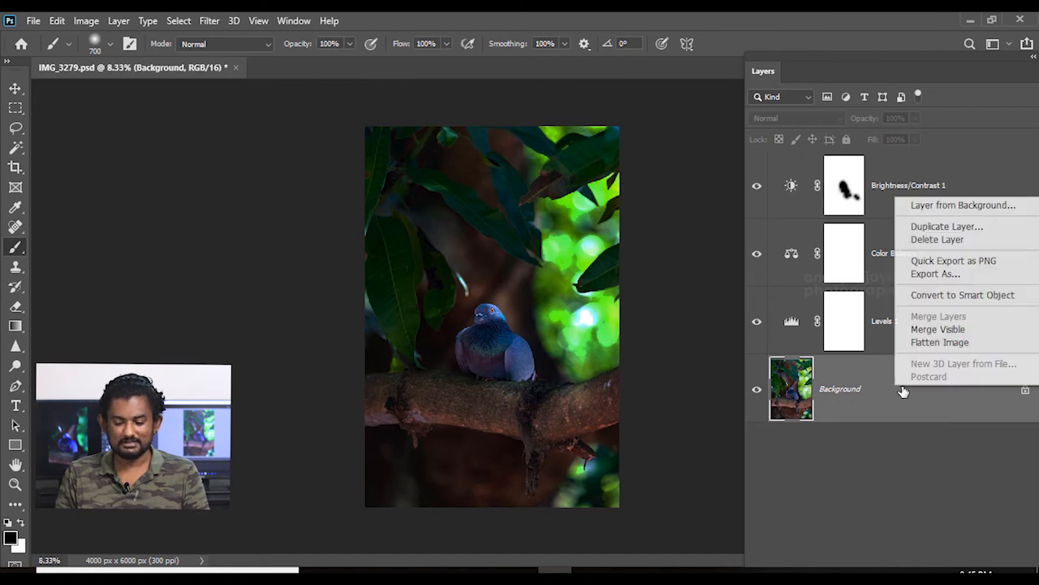
left_click(980, 233)
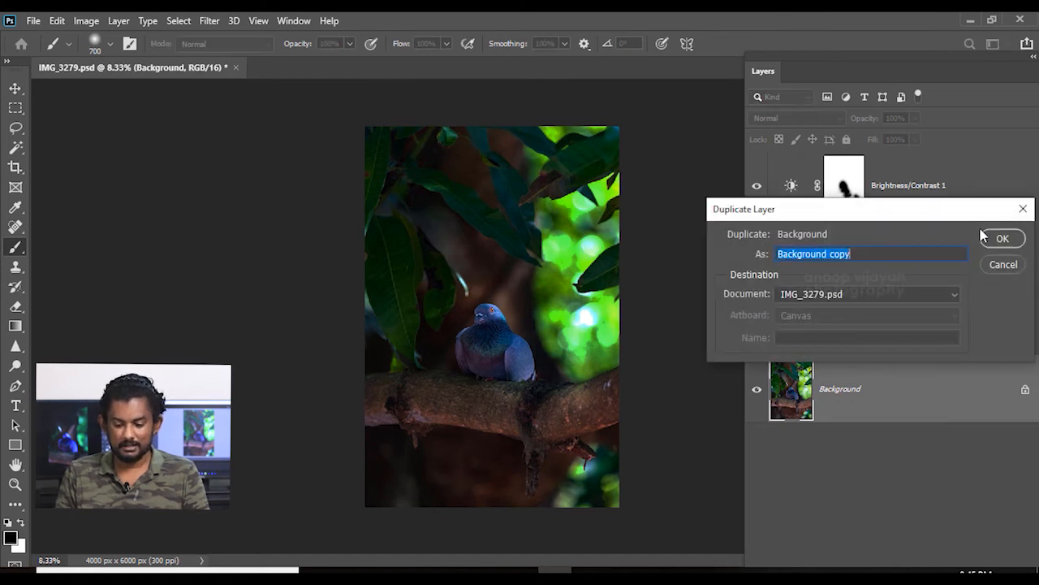
left_click(1001, 240)
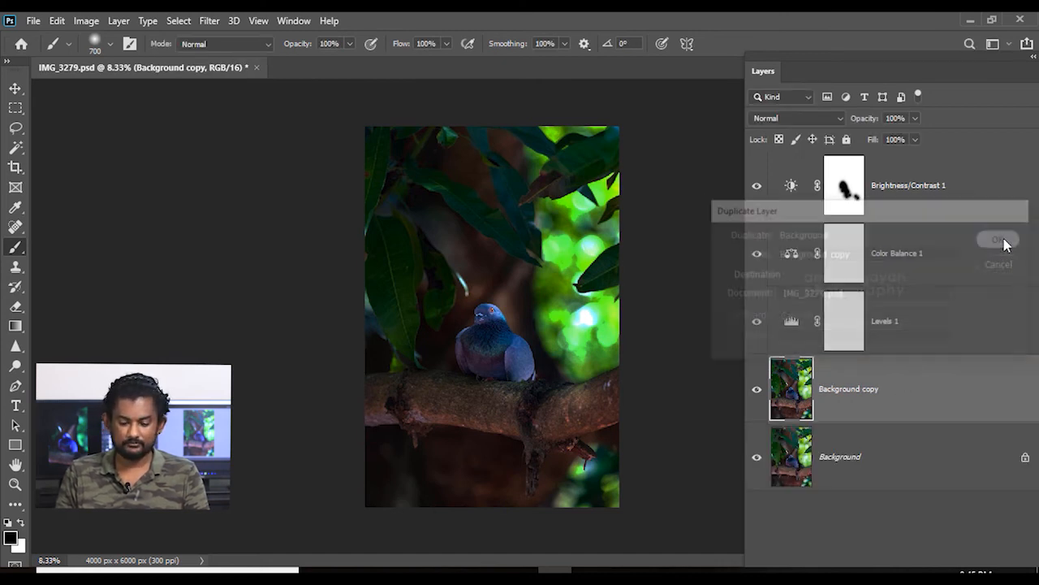
Apply a High Pass filter with a 5.4 pixel radius to the Background copy layer
left_click(208, 21)
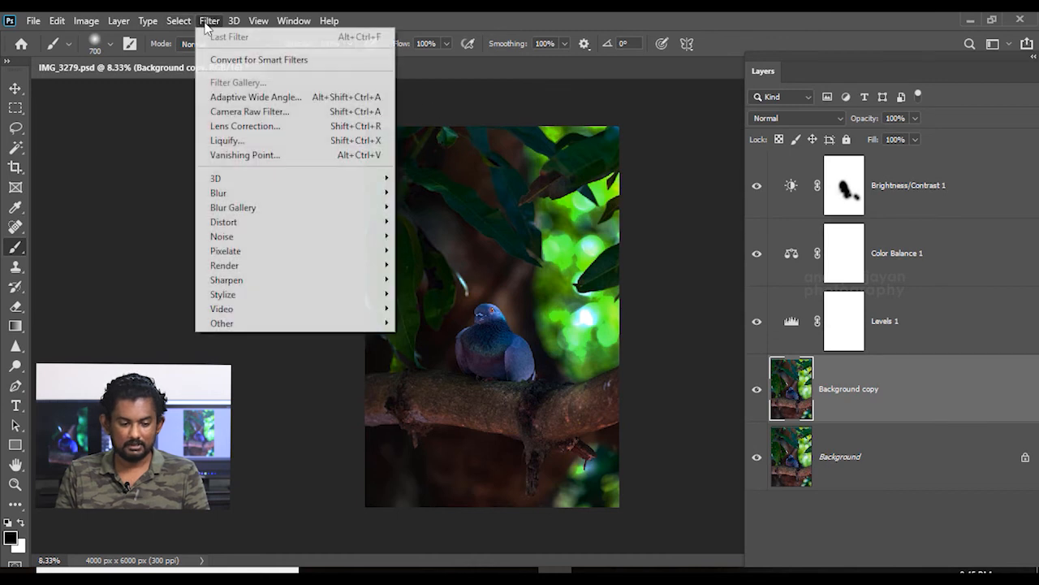
mouse_move(284, 323)
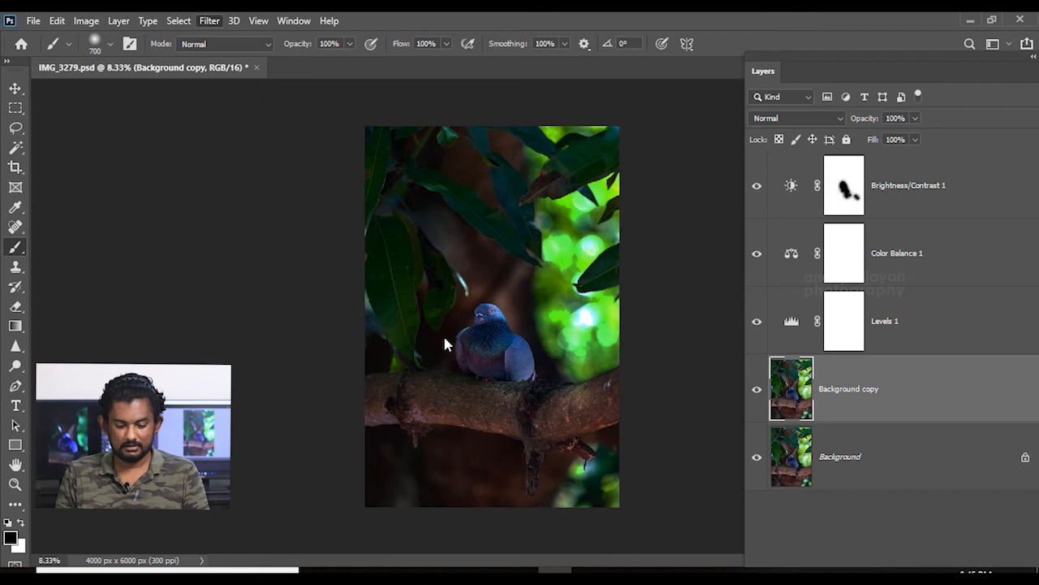
left_click_drag(553, 100, 241, 105)
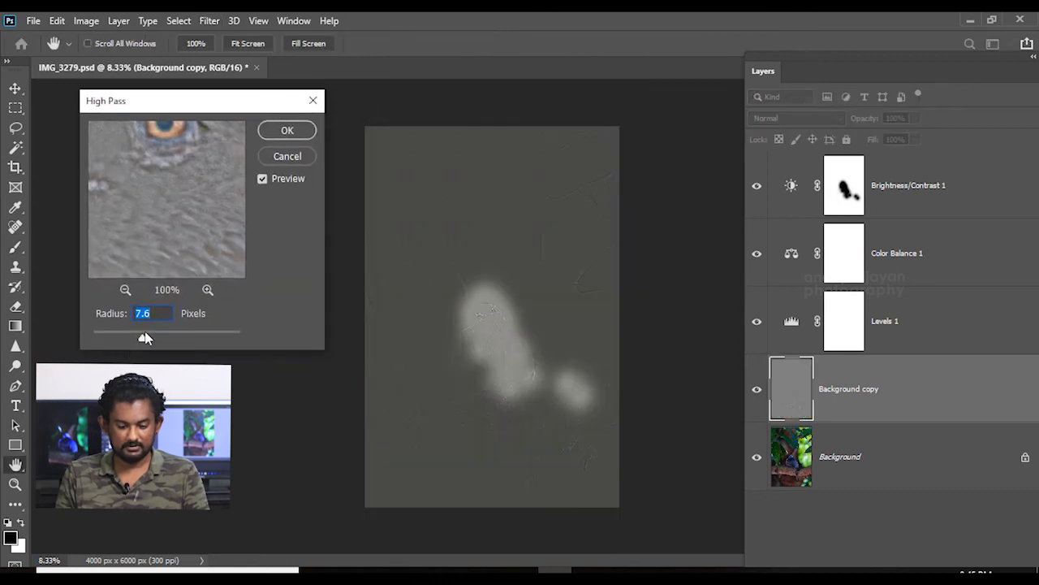
left_click_drag(139, 341, 133, 339)
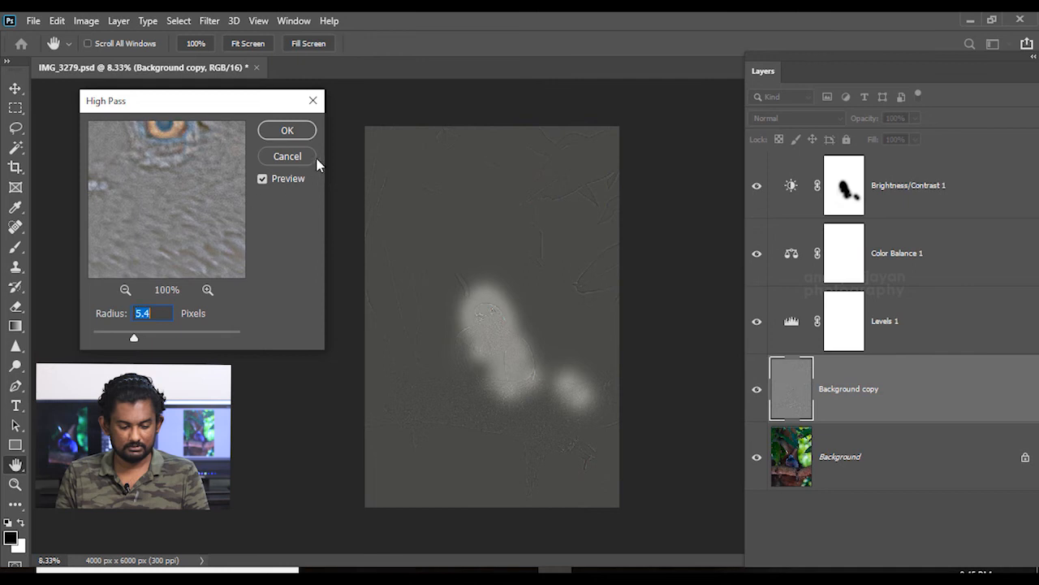
left_click(303, 133)
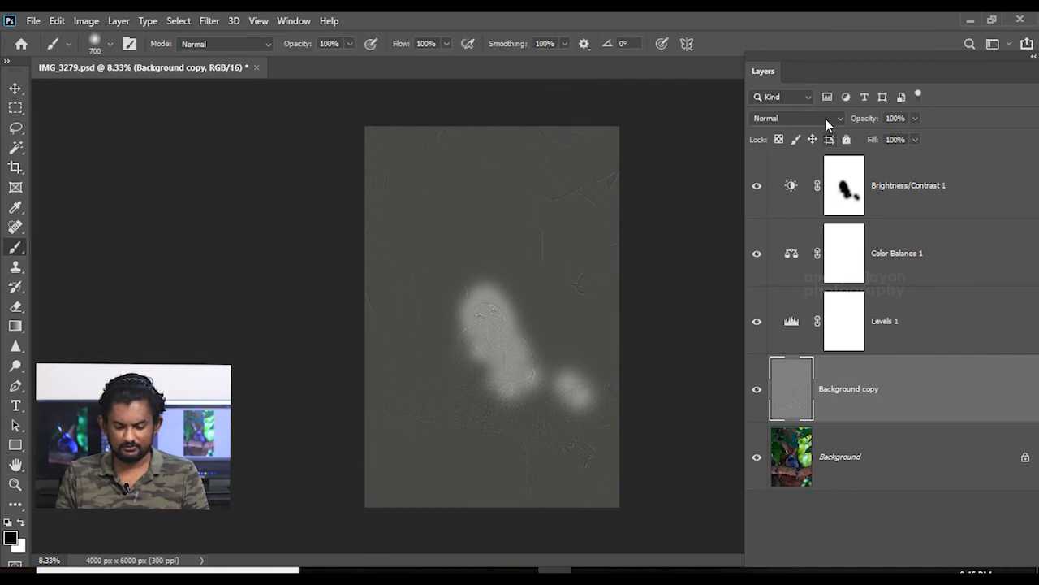
Set the Background copy layer's blend mode to Hard Light and its opacity to 74%
left_click(825, 117)
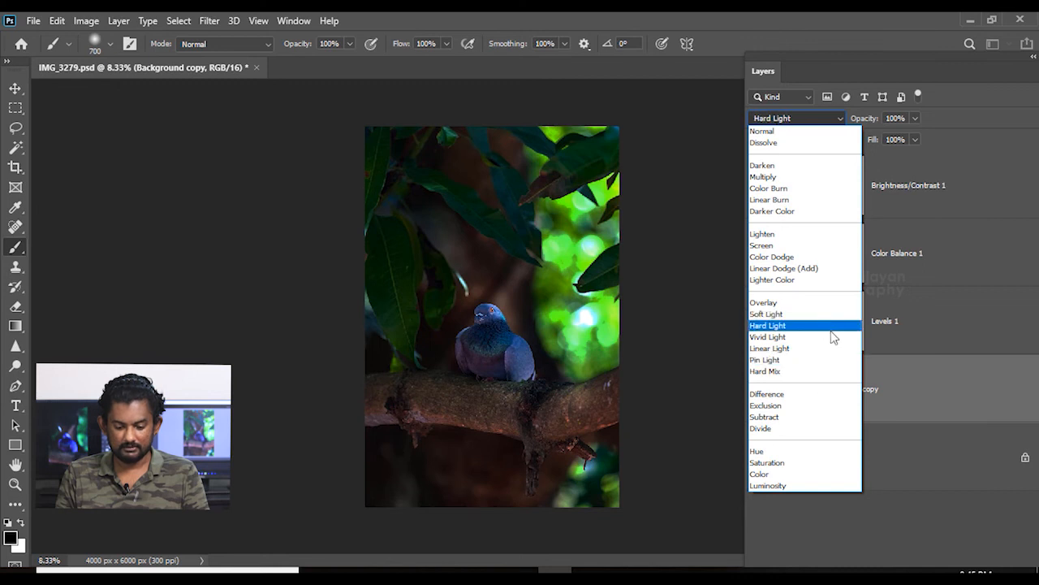
left_click(829, 326)
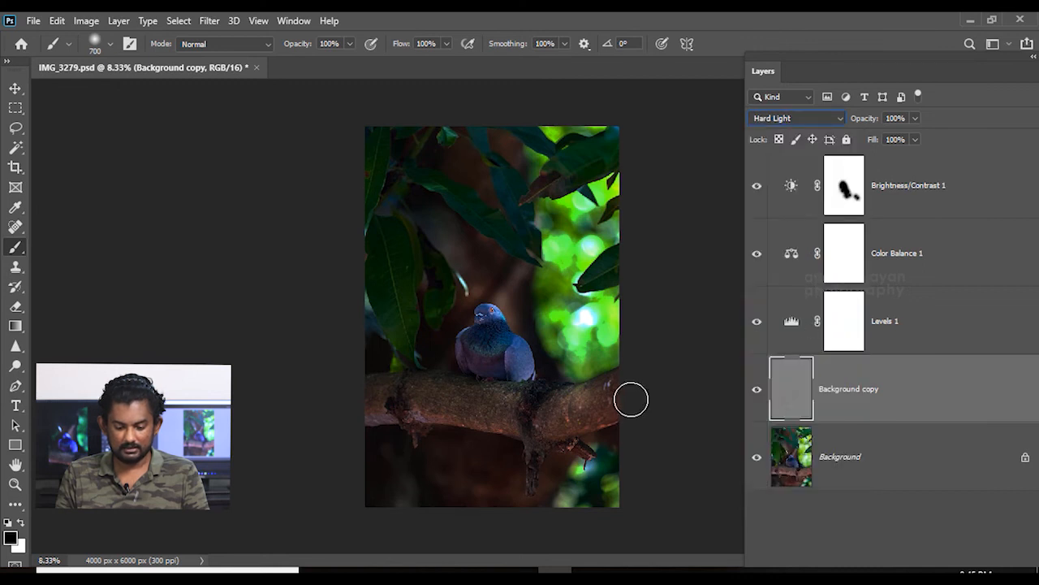
key("ctrl+plus")
key("ctrl+plus")
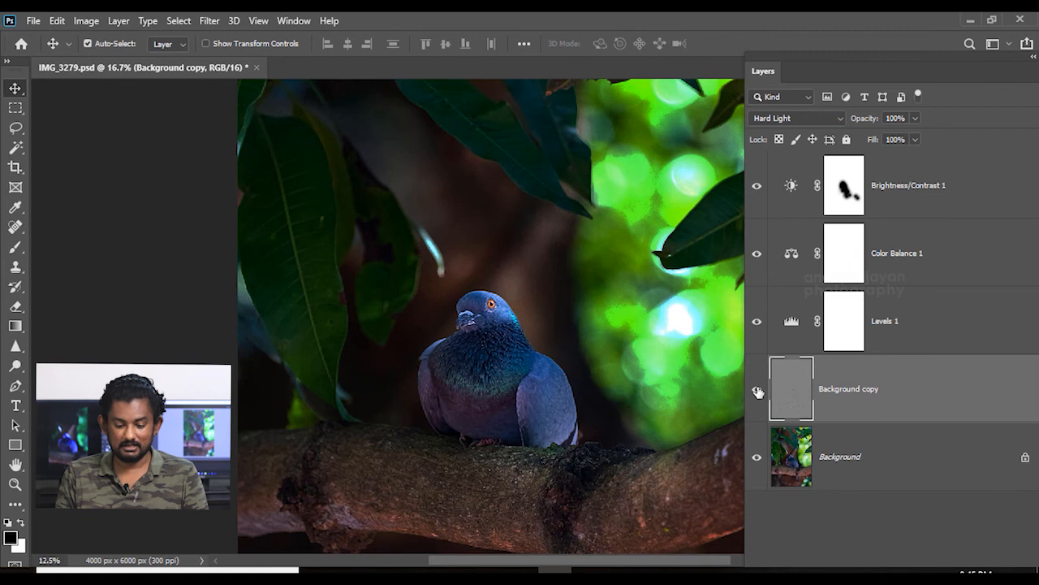
key("ctrl+minus")
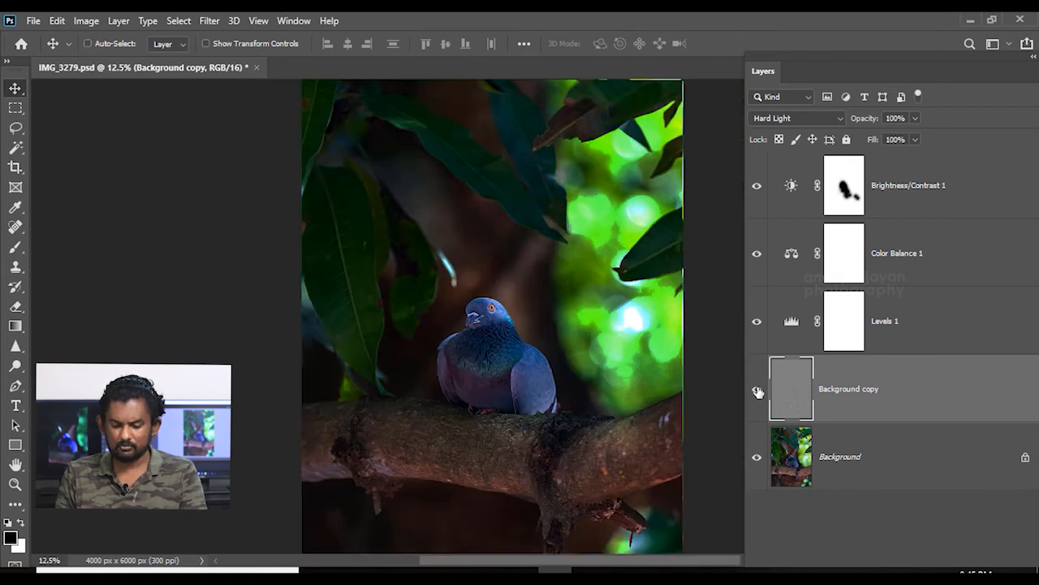
left_click(915, 117)
left_click_drag(918, 138, 899, 142)
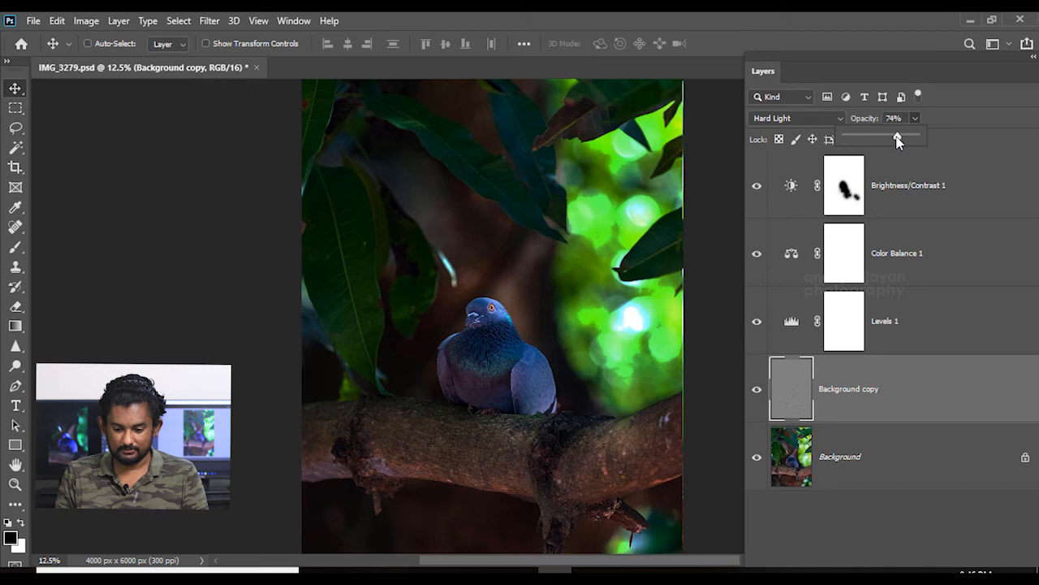
left_click(792, 406)
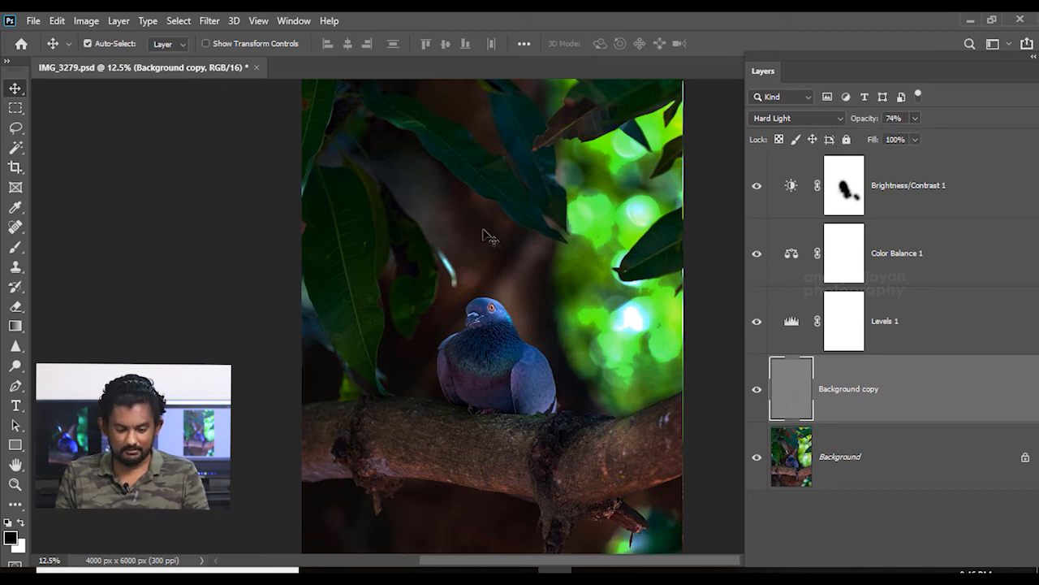
Erase the sharpening from the foliage and background above the pigeon on Background copy, using a 1200 px Eraser at 85% opacity
key("ctrl+minus")
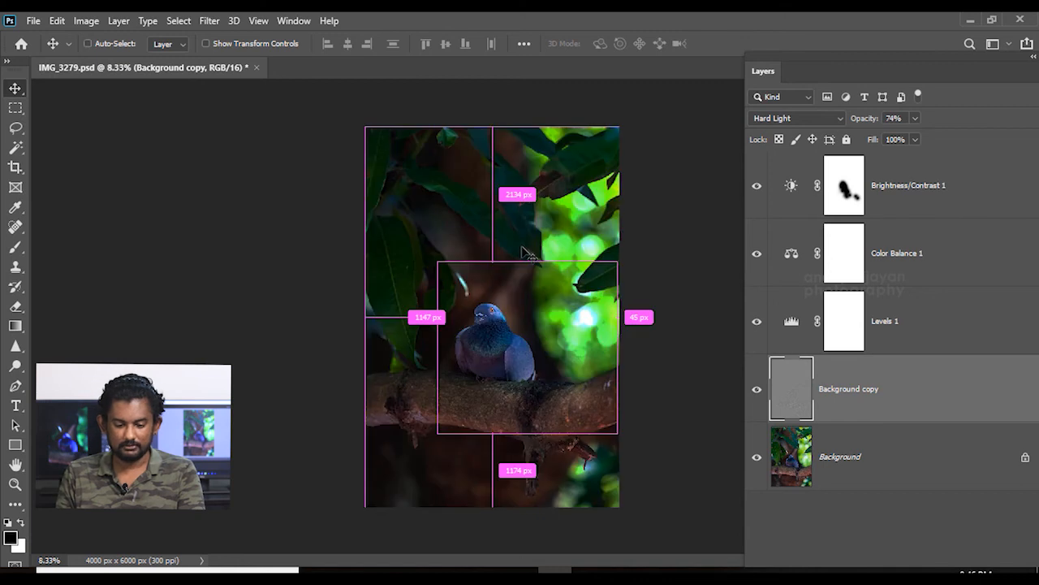
key("e")
key("bracketright")
key("bracketright")
key("bracketright")
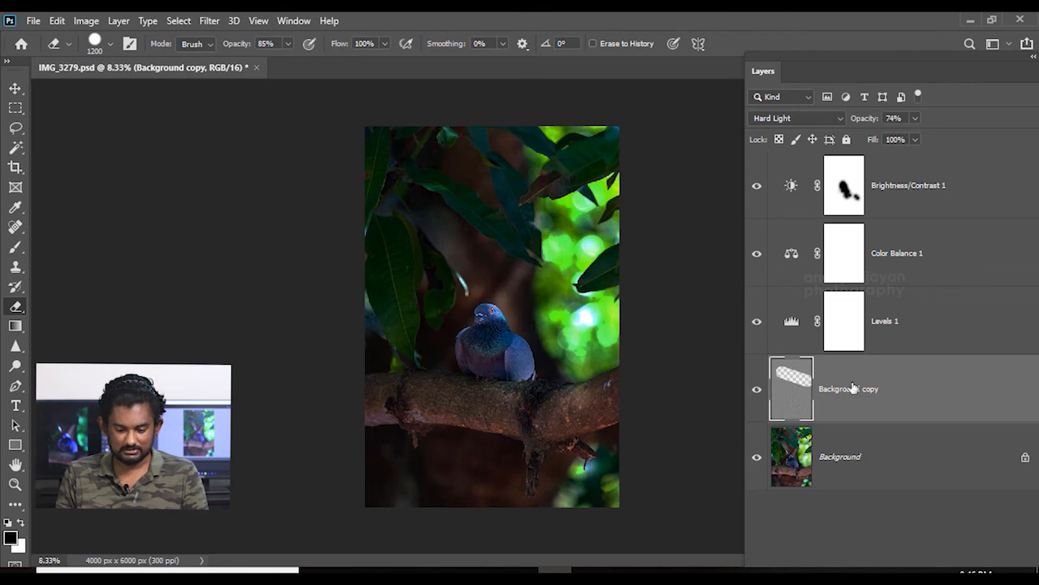
Unlock the Background layer and group it with Background copy and all the adjustment layers
key("v")
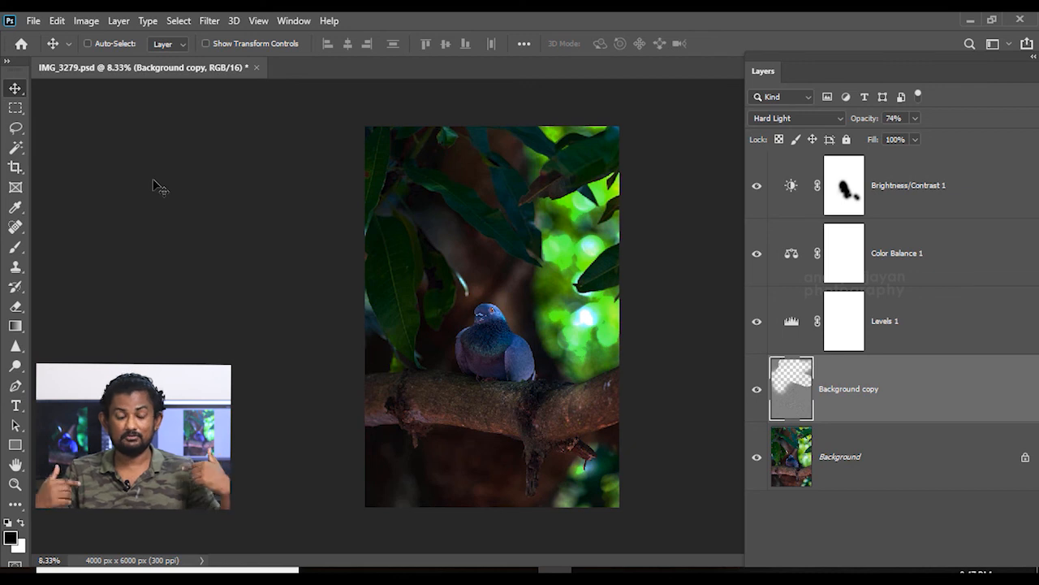
left_click(956, 185, "shift")
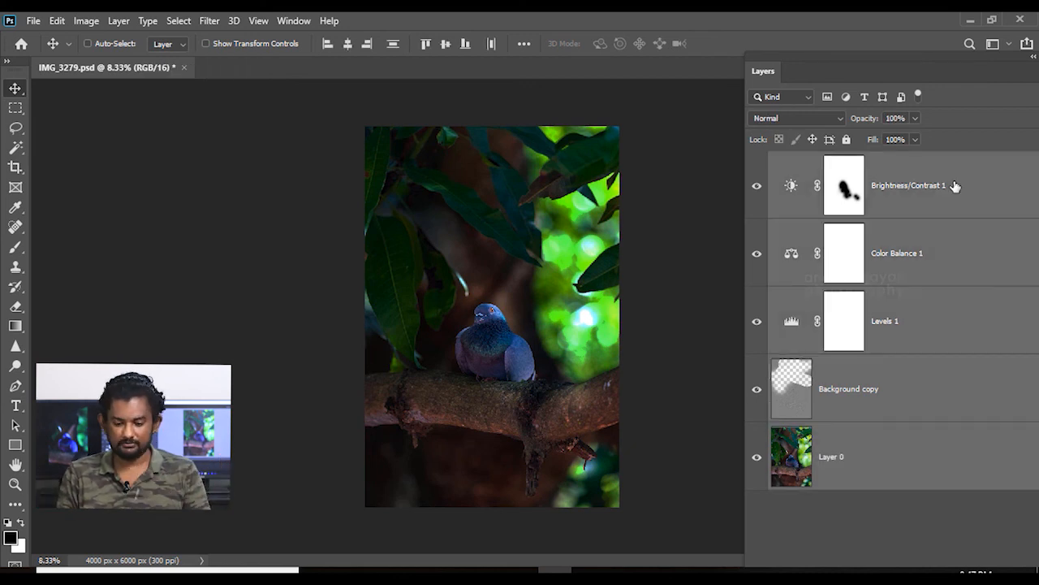
key("ctrl+g")
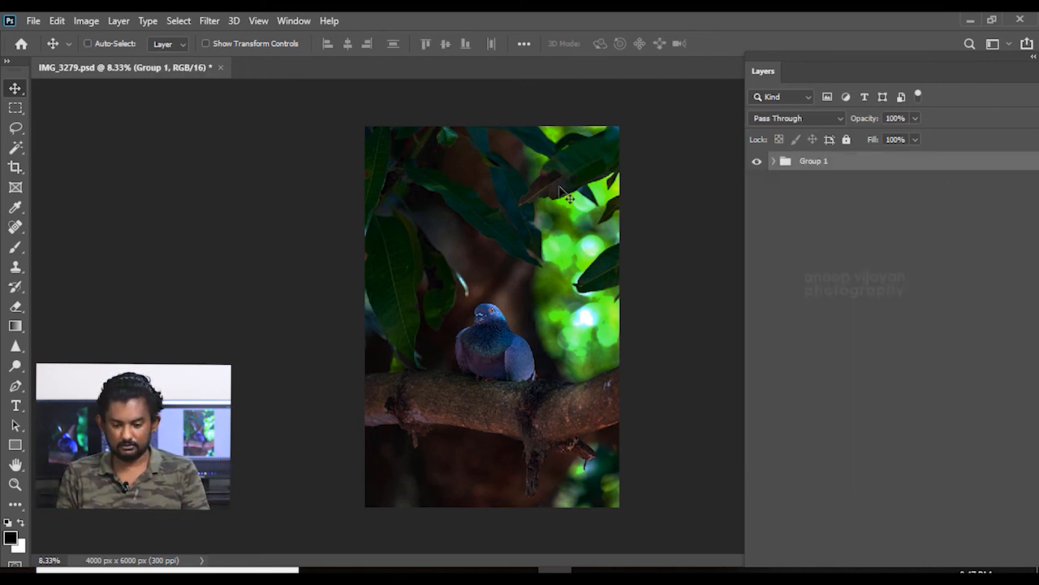
Crop the image at its full height to a 9:16 portrait ratio
left_click(15, 166)
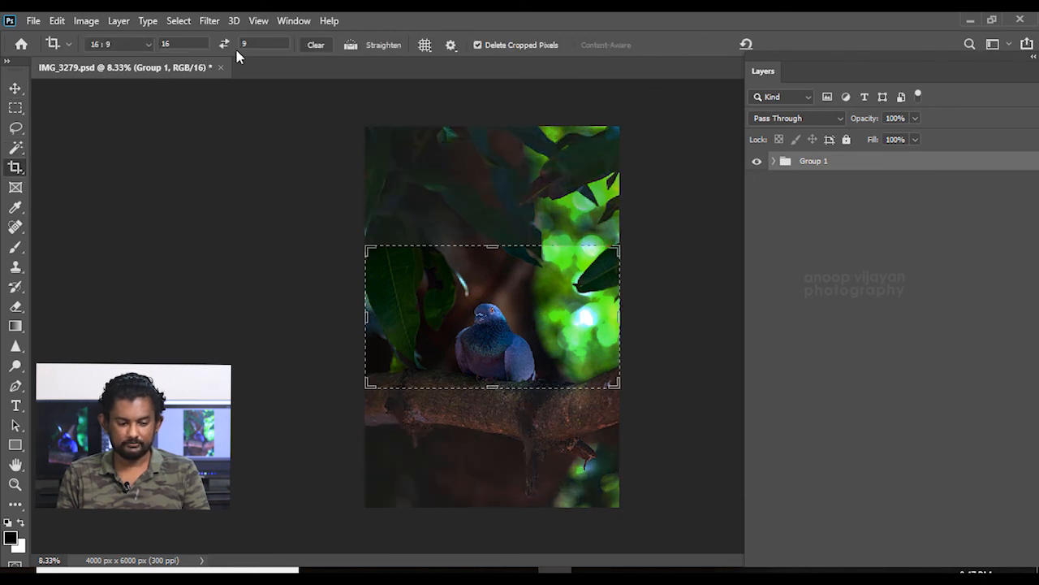
left_click(222, 47)
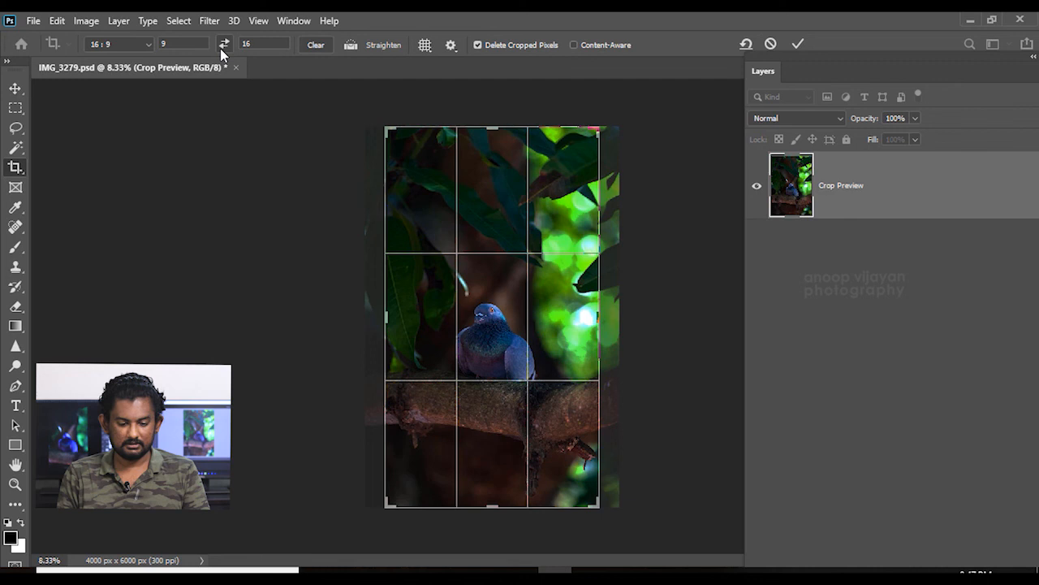
left_click(16, 90)
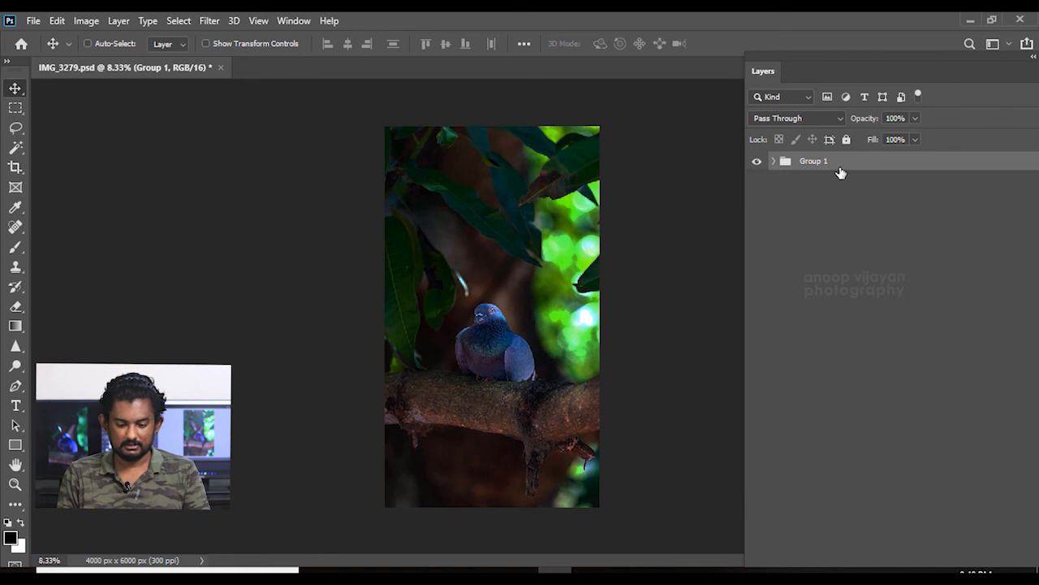
Scale the layer group proportionally to 114.78% so the pigeon fills more of the cropped frame
key("ctrl+t")
left_click_drag(599, 126, 620, 91)
left_click_drag(385, 507, 369, 534)
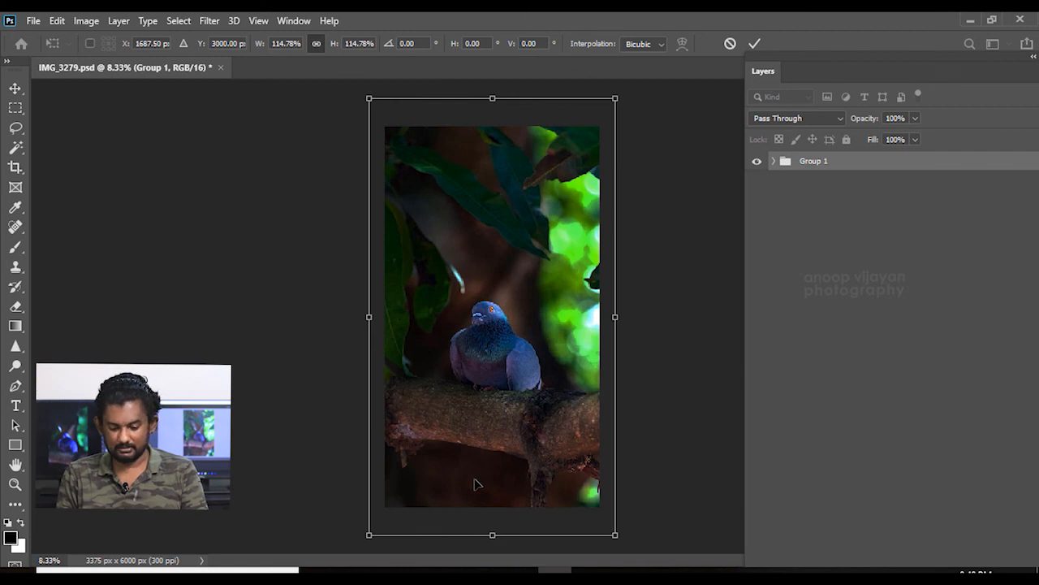
key("Return")
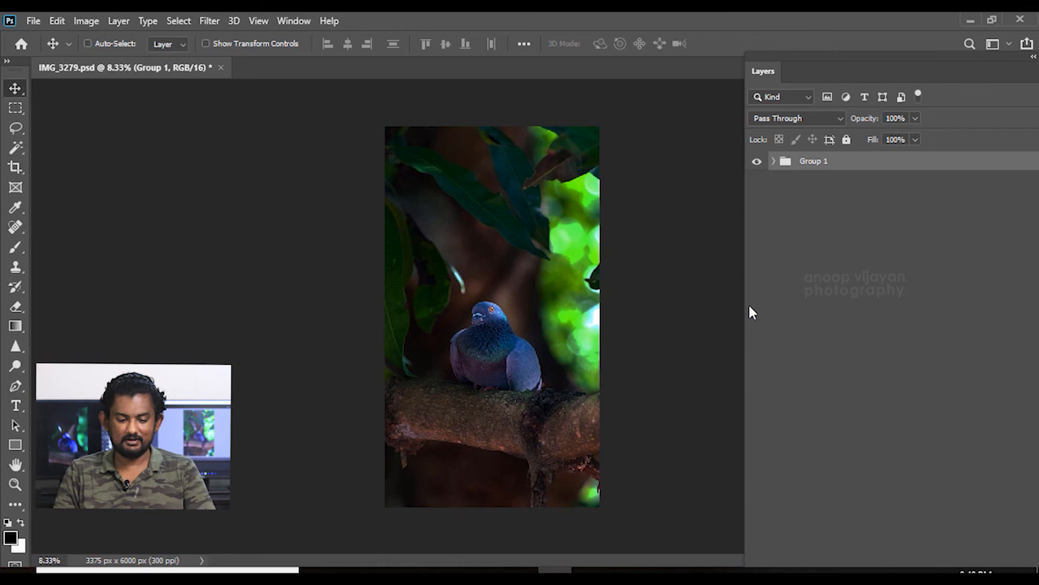
Add the watermark group above Group 1 and move it into the dark area below the branch
left_click(33, 20)
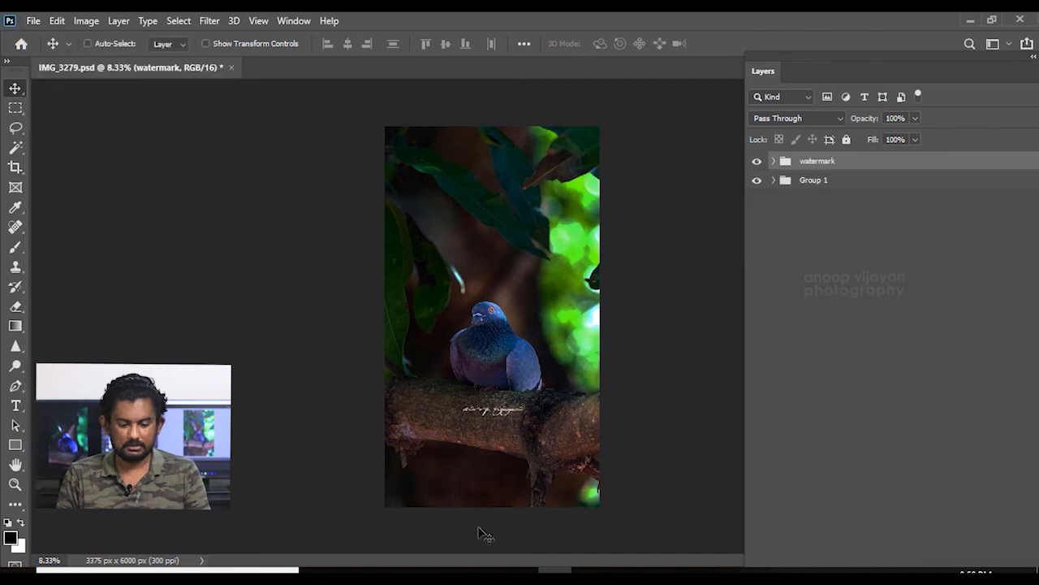
left_click_drag(502, 417, 503, 478)
Scale the watermark down slightly, keeping existing pixel data for its missing fonts, and hide the panels to view the image
key("ctrl+t")
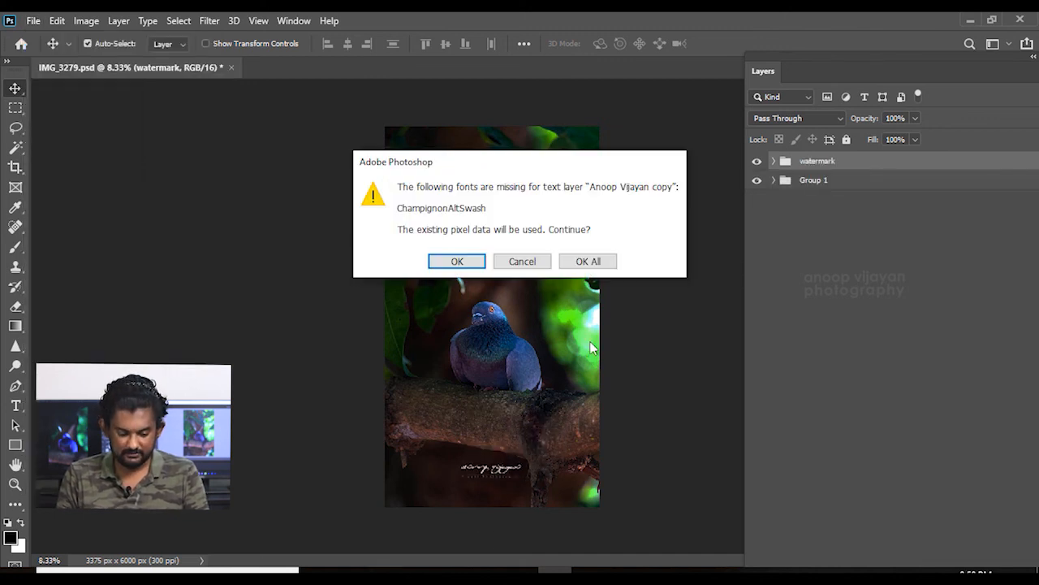
left_click(588, 261)
left_click_drag(527, 464, 512, 475)
key("Return")
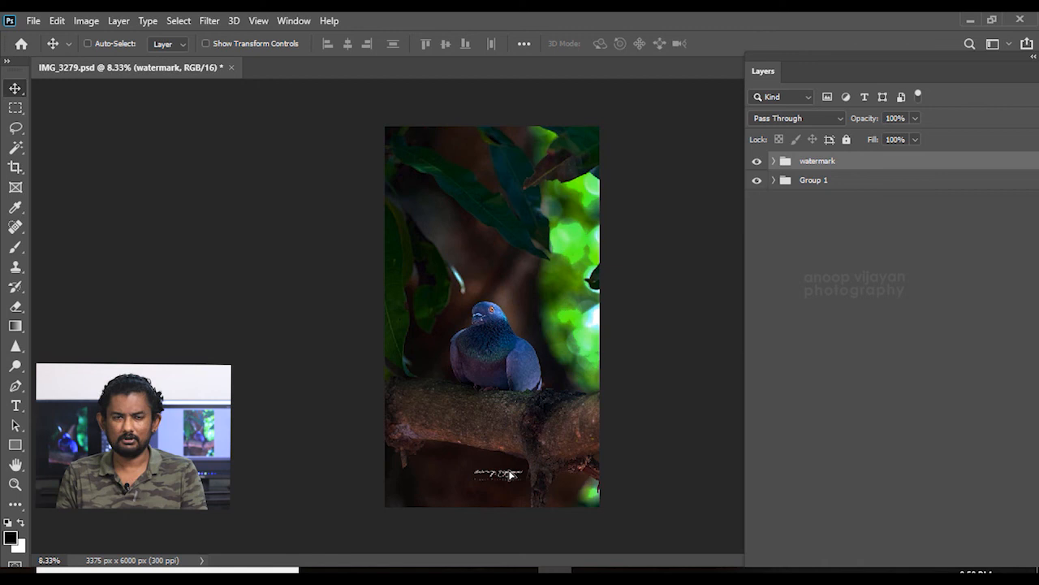
key("Tab")
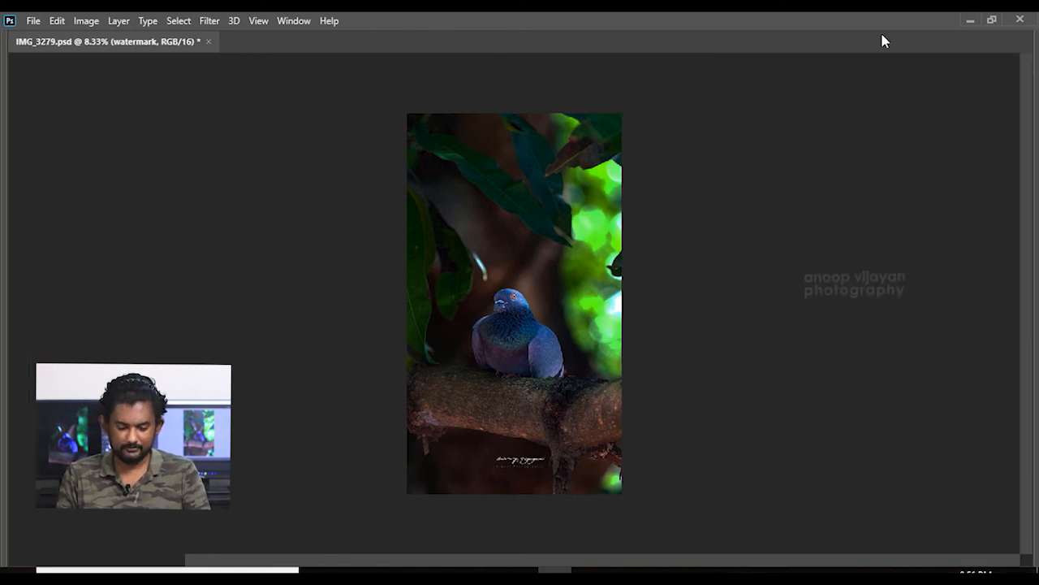